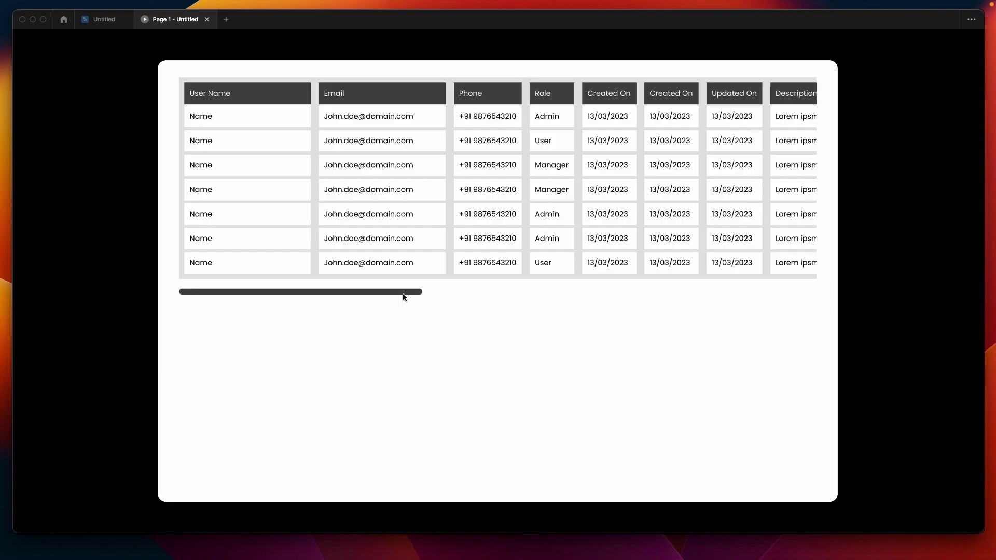
# Step: Drag the table's scroll bar right and then left in the prototype preview, then close the preview
pyautogui.moveTo(403, 294); pyautogui.dragTo(802, 300)
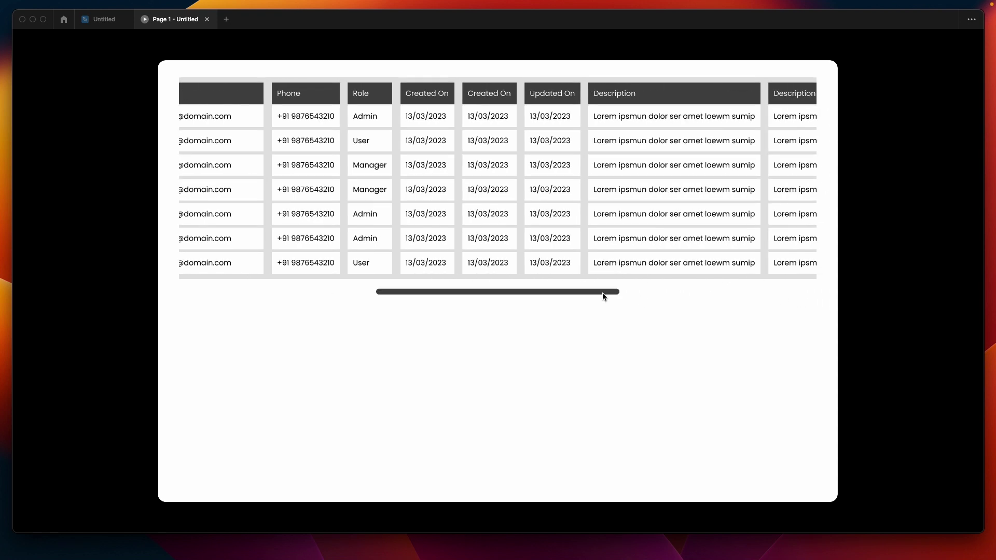
pyautogui.moveTo(604, 297); pyautogui.dragTo(206, 293)
pyautogui.press('super+w')
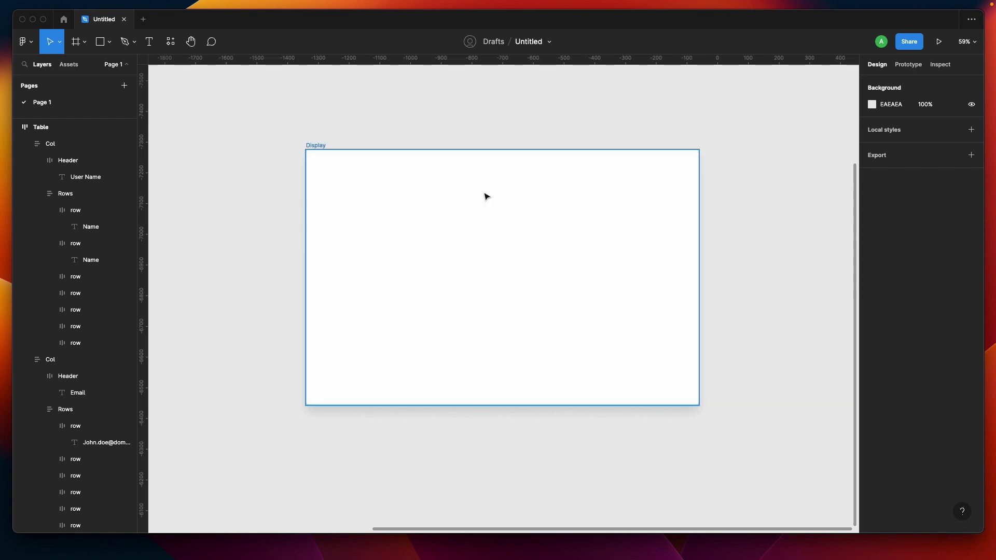
pyautogui.click(307, 146)
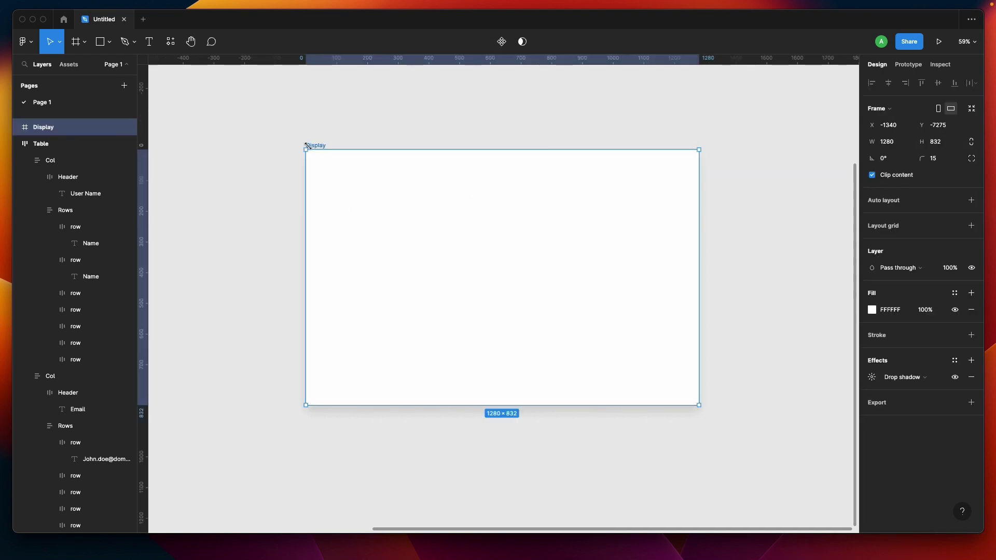
pyautogui.click(262, 205)
pyautogui.scroll(-5, 262, 205)
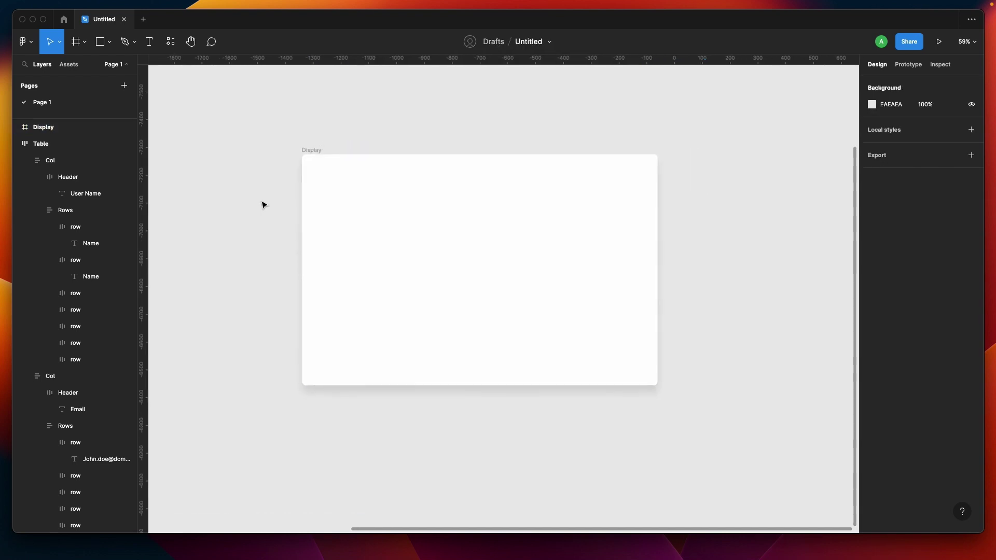
pyautogui.scroll(3, 262, 205)
pyautogui.hscroll(-3, 262, 205)
pyautogui.scroll(5, 262, 205)
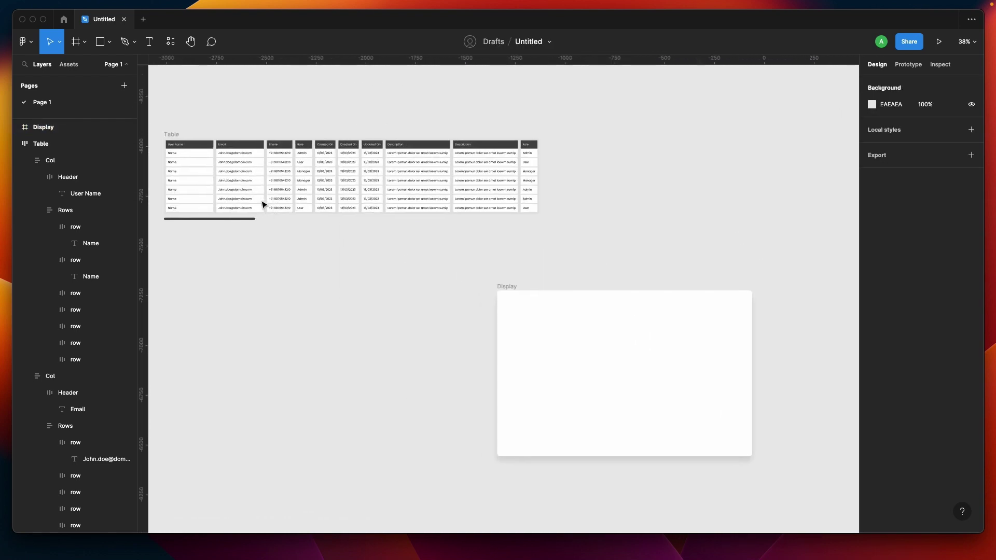
pyautogui.hscroll(-2, 398, 276)
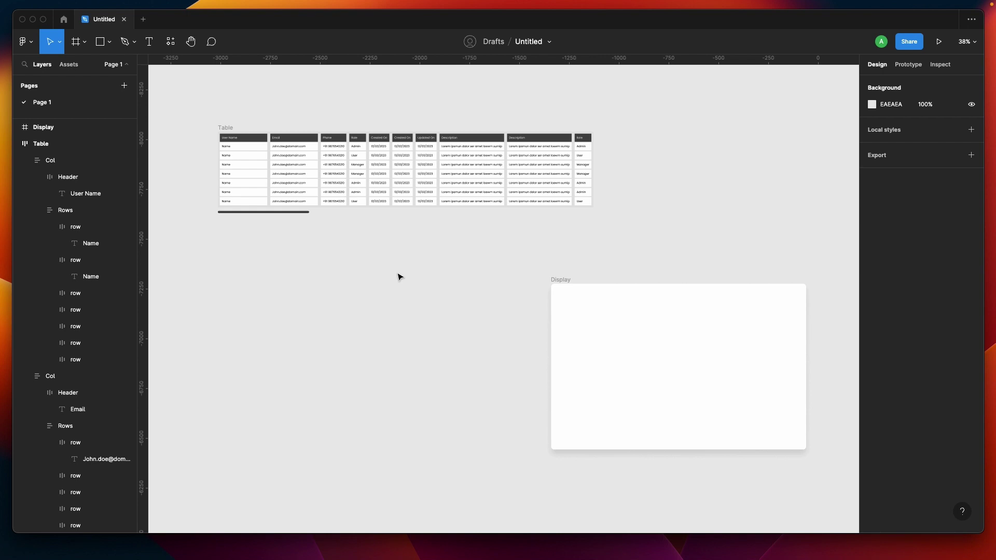
pyautogui.click(278, 151)
pyautogui.scroll(3, 277, 151)
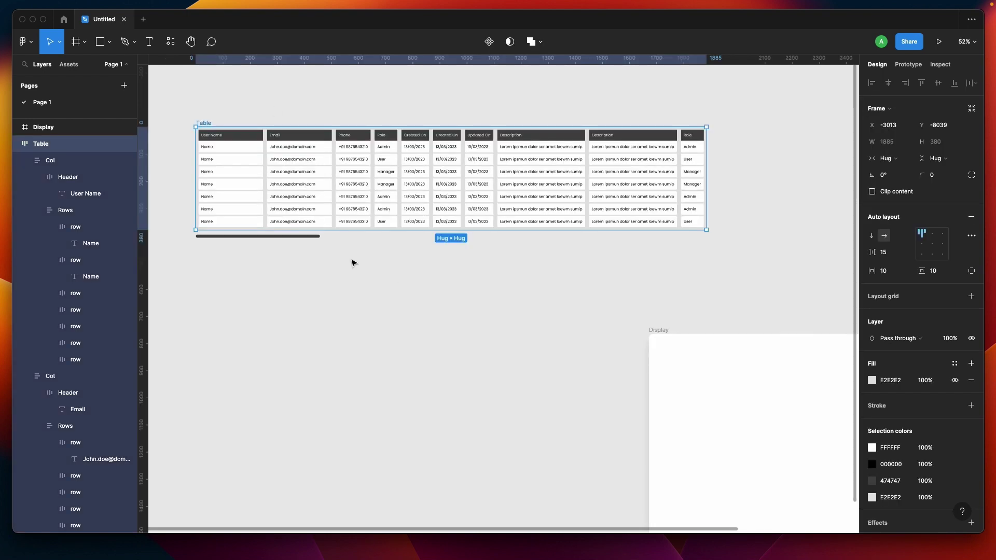
pyautogui.hscroll(-2, 352, 263)
pyautogui.click(271, 165)
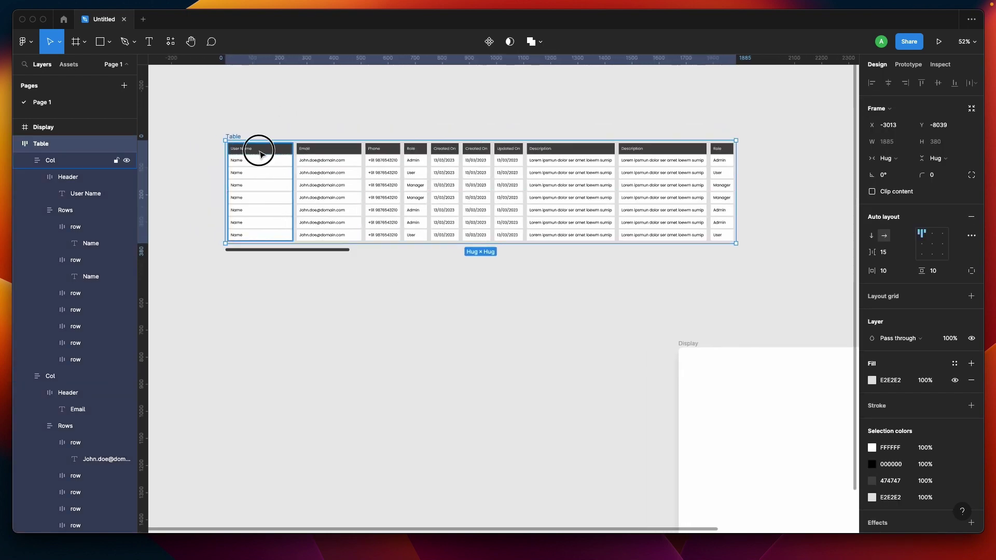
pyautogui.scroll(5, 259, 150)
pyautogui.click(252, 143)
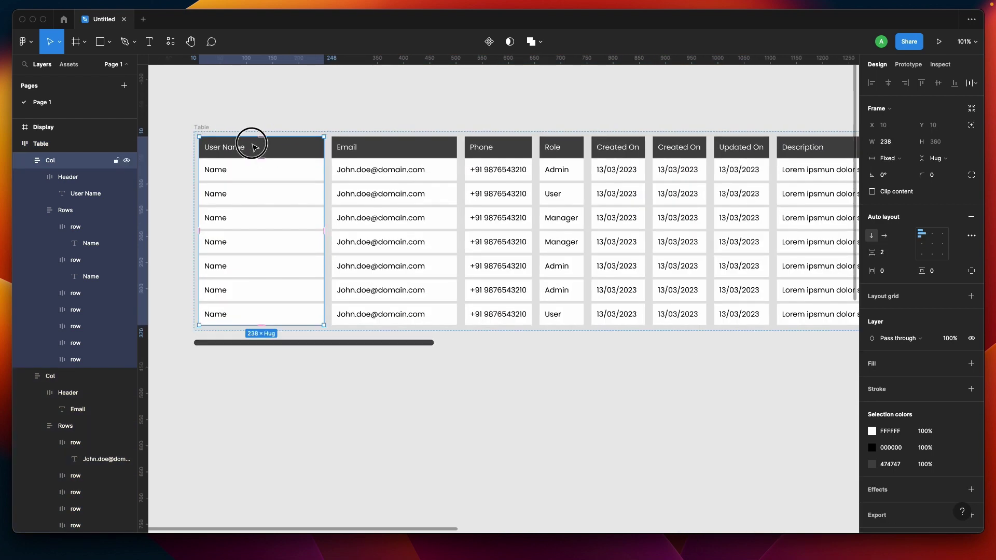
pyautogui.click(263, 191)
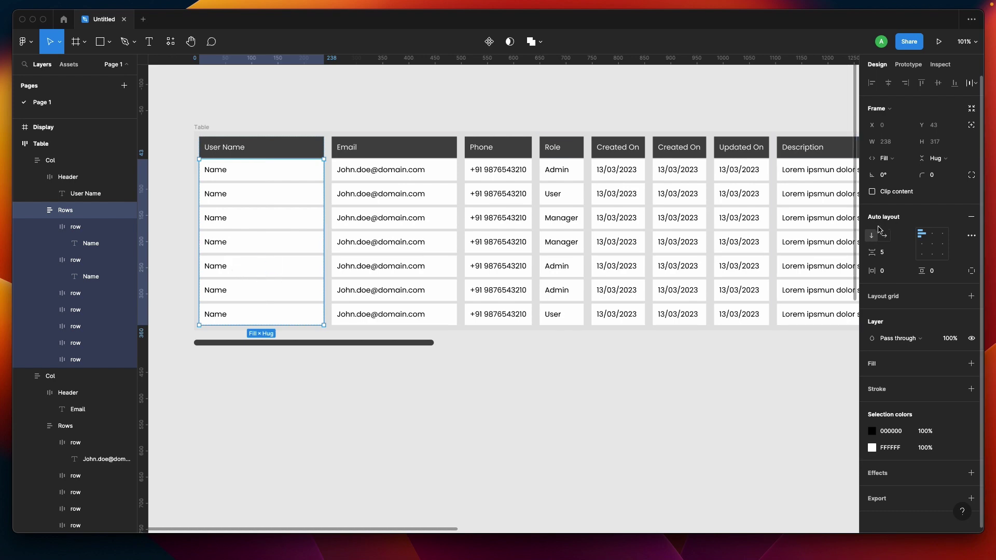
pyautogui.click(262, 146)
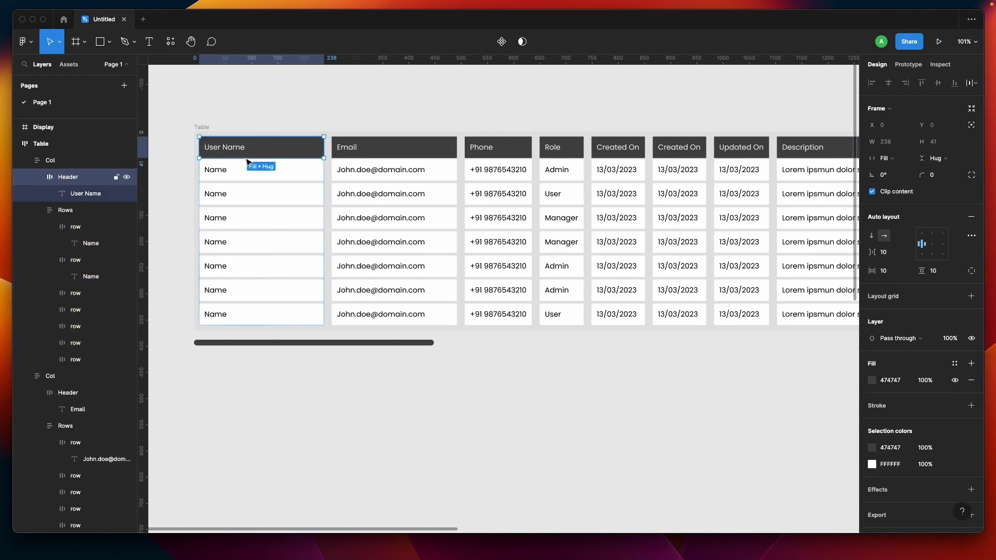
pyautogui.scroll(-2, 317, 260)
pyautogui.scroll(-3, 318, 261)
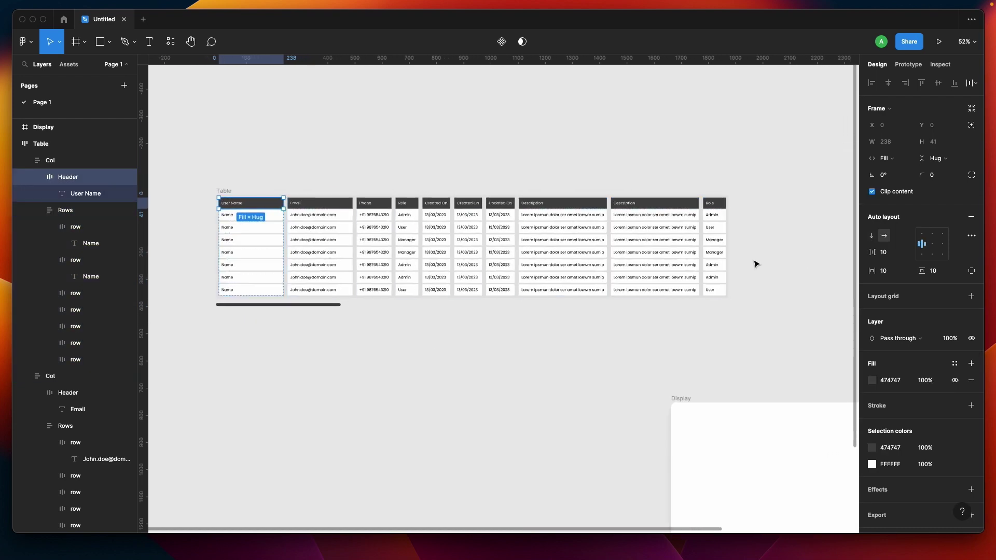
pyautogui.scroll(-1, 468, 355)
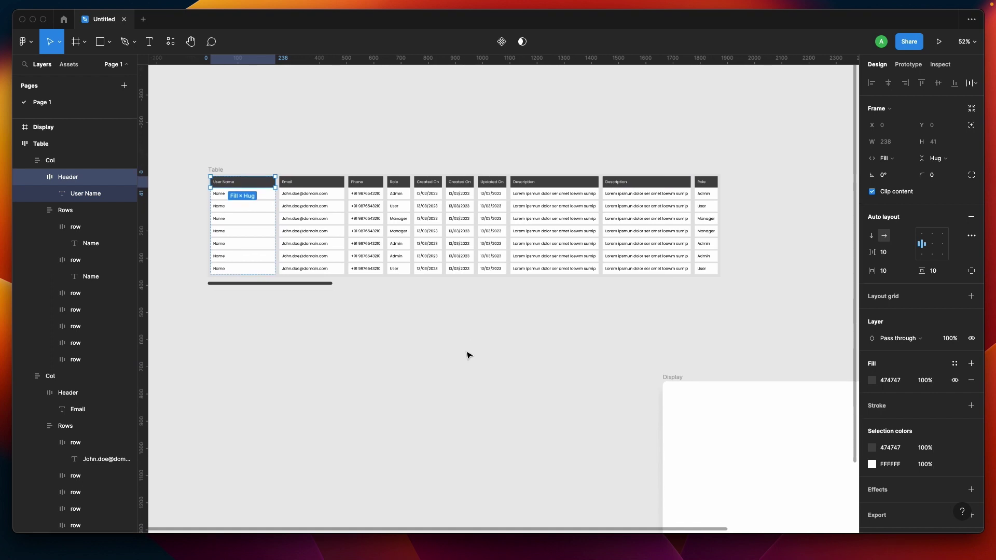
pyautogui.click(468, 355)
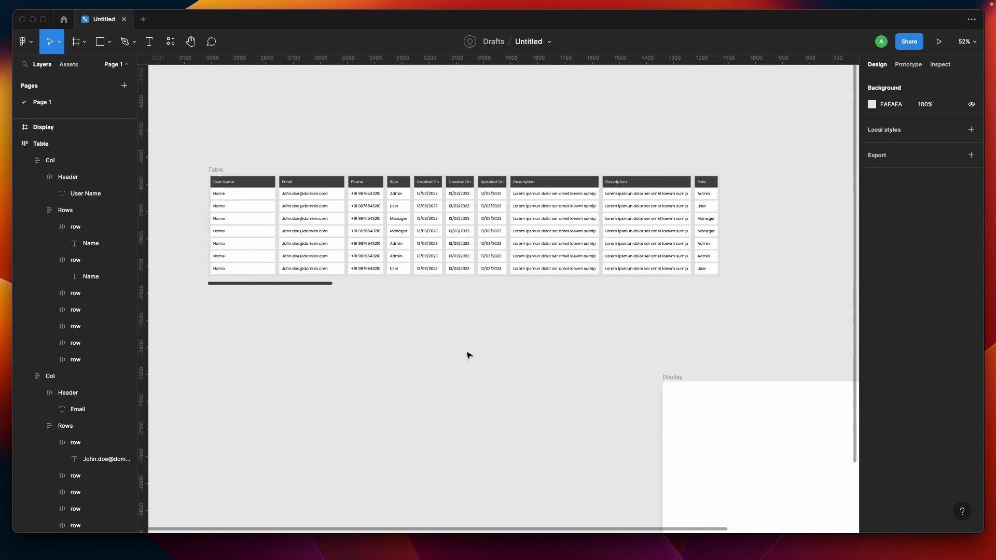
pyautogui.scroll(-2, 467, 351)
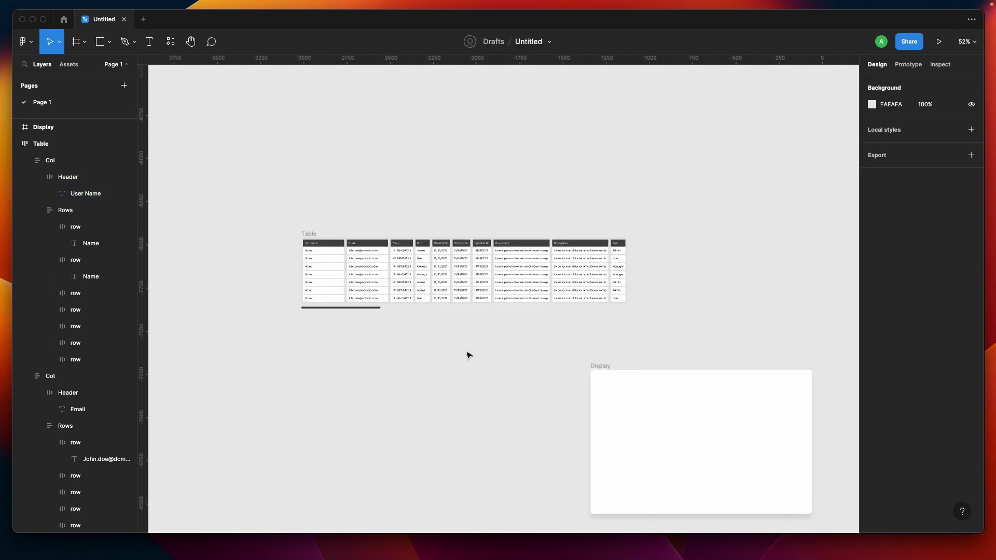
pyautogui.click(308, 233)
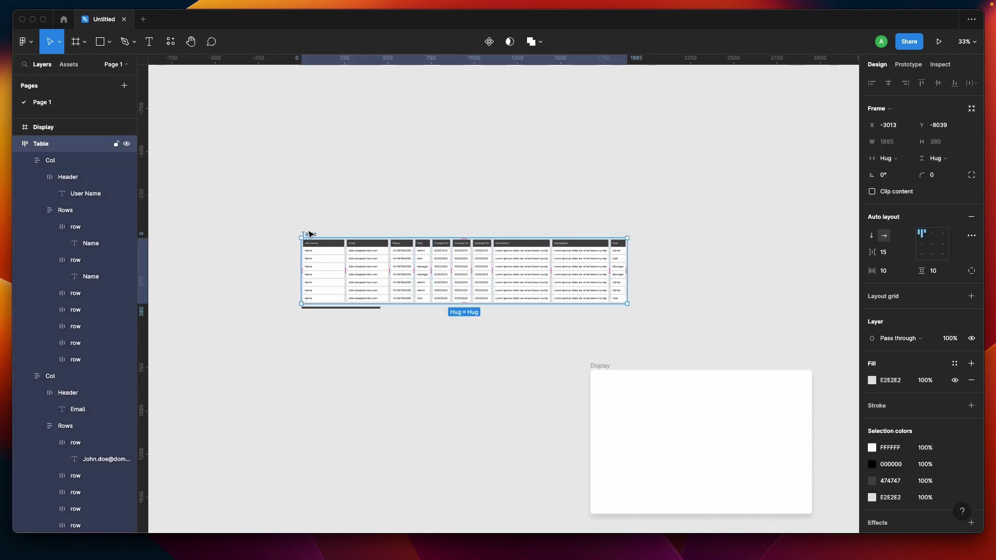
pyautogui.scroll(3, 289, 374)
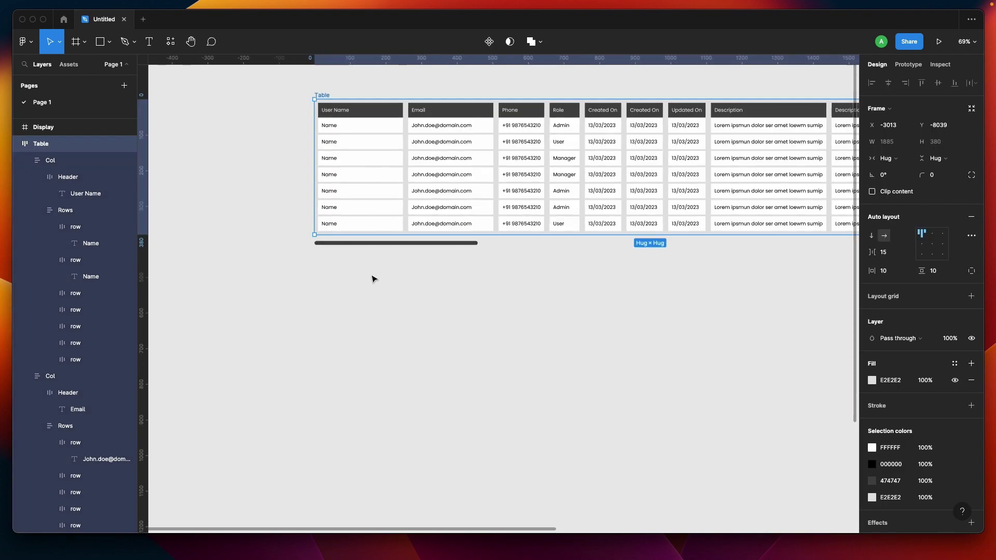
# Step: Switch the Table frame's horizontal resizing from Hug contents to Fixed width
pyautogui.click(374, 244)
pyautogui.scroll(-3, 354, 310)
pyautogui.hscroll(1, 332, 270)
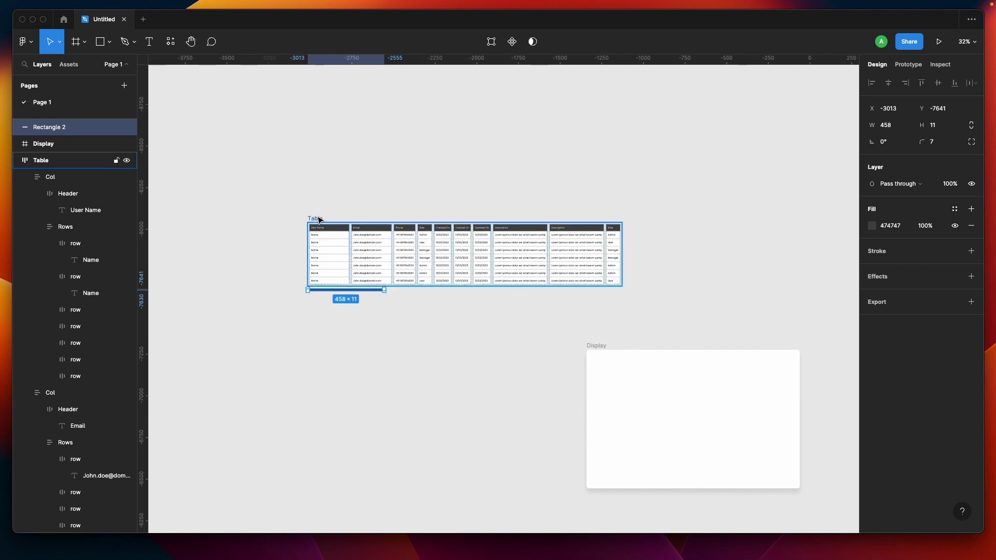
pyautogui.click(314, 218)
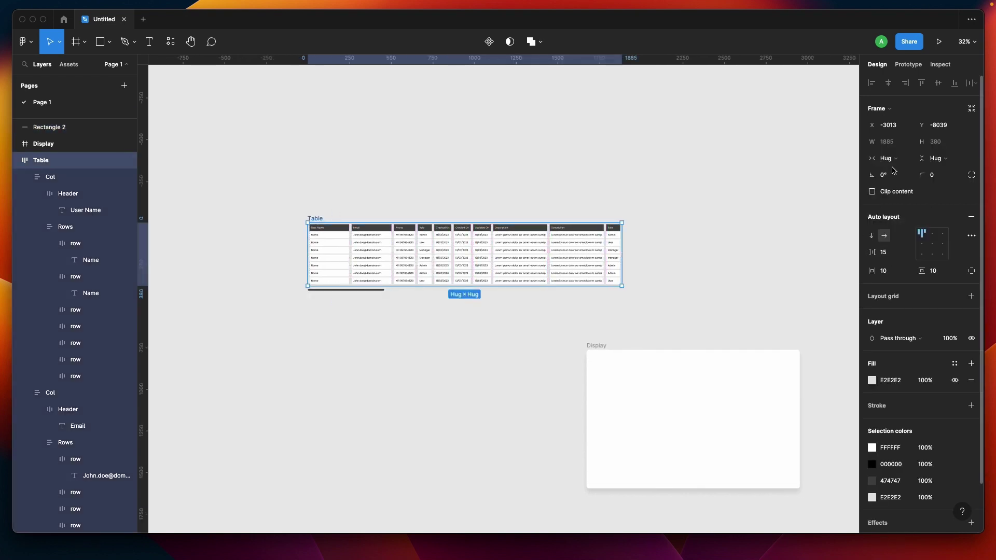
pyautogui.click(909, 161)
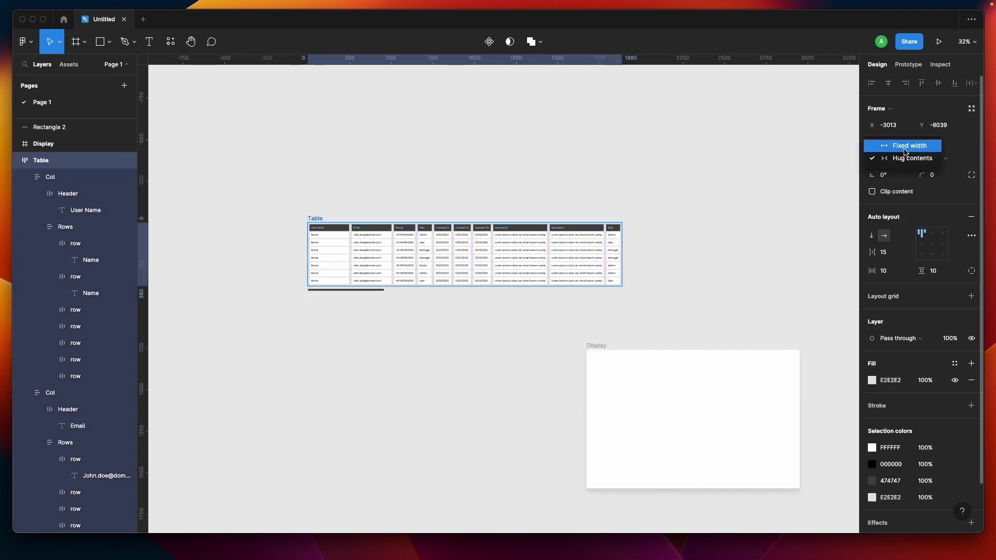
pyautogui.click(902, 145)
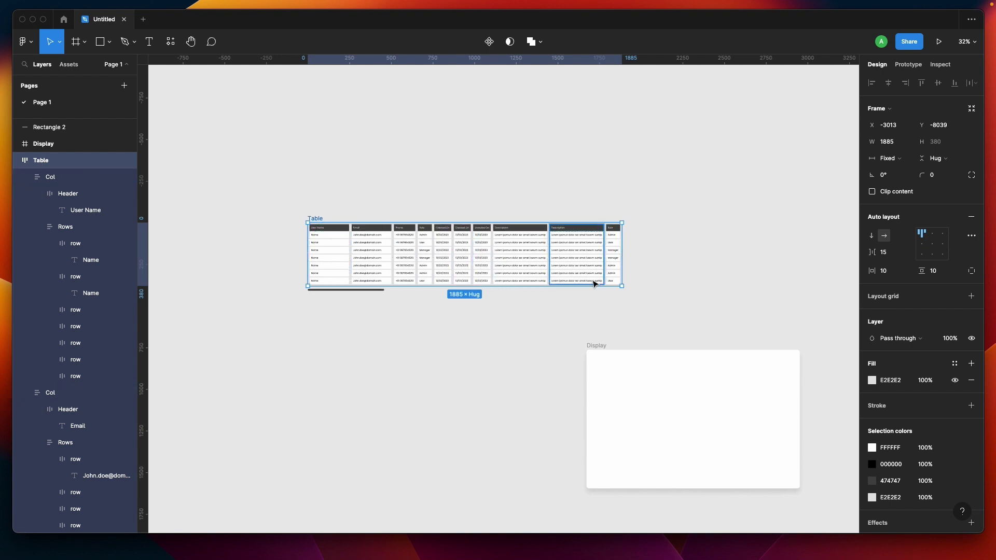
# Step: Set the Table frame's width to 1200 to suit the 1280-wide Display frame
pyautogui.hscroll(2, 645, 418)
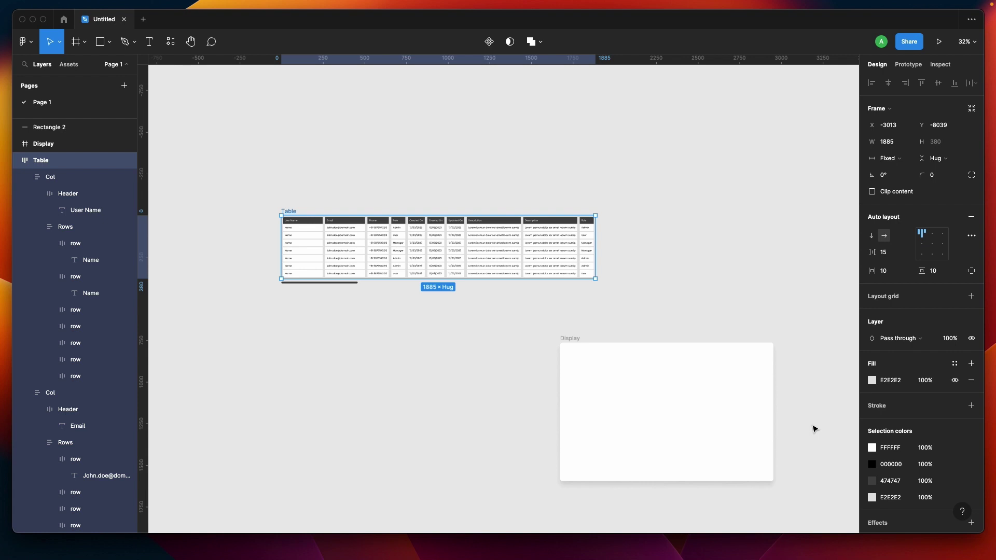
pyautogui.scroll(-3, 814, 429)
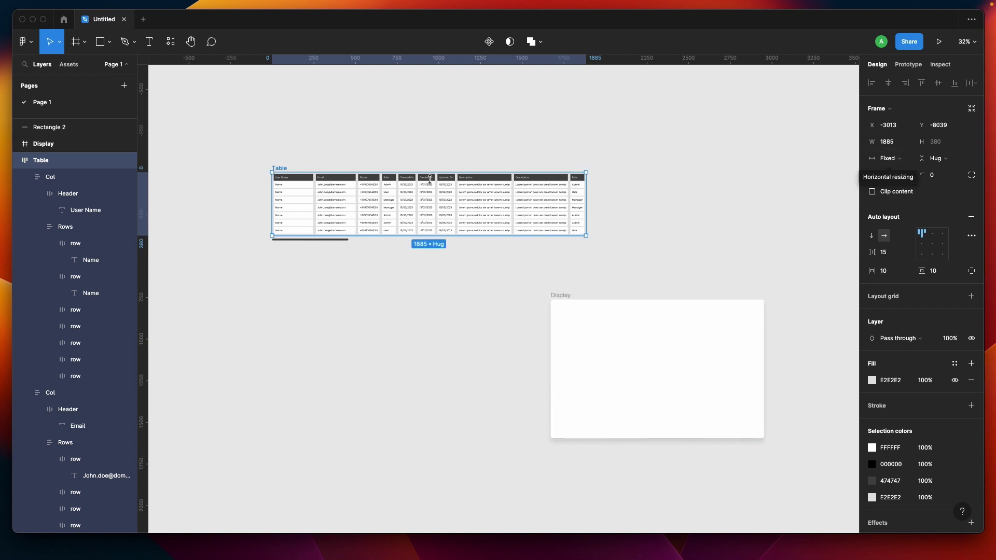
pyautogui.click(567, 297)
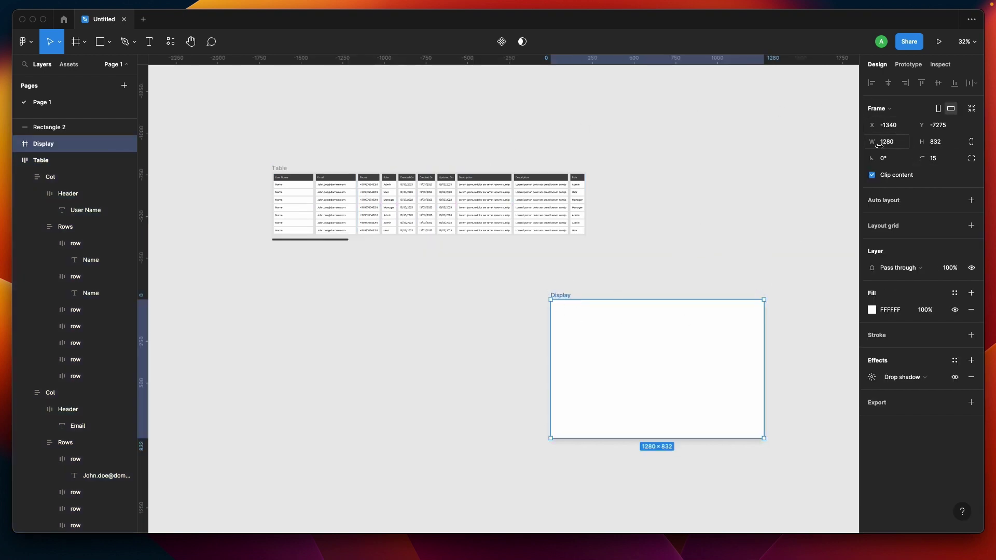
pyautogui.click(280, 168)
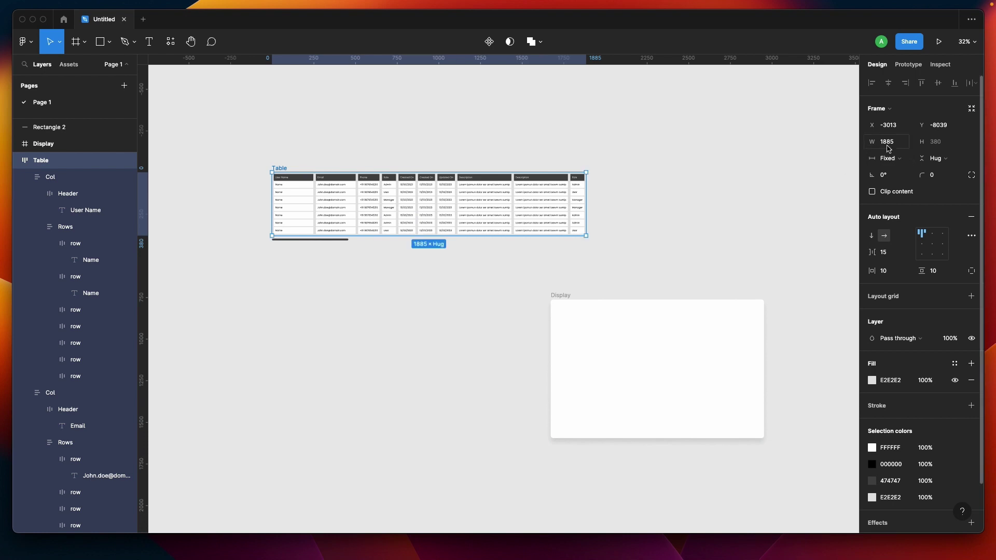
pyautogui.click(898, 145)
pyautogui.write('1200')
pyautogui.press('Return')
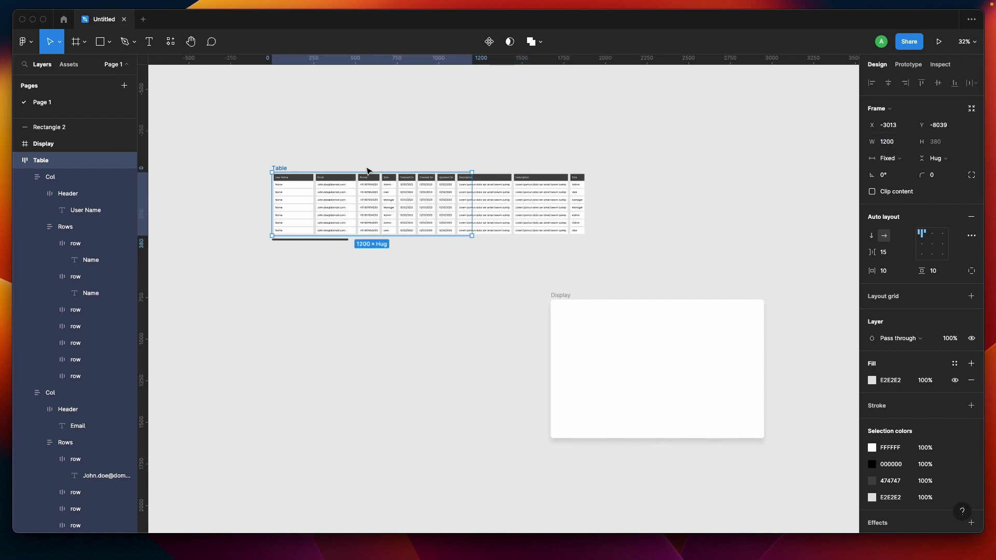
# Step: Try Clip content on the Table frame, turning it on and off again, then fit the table in view
pyautogui.scroll(3, 468, 236)
pyautogui.hscroll(-1, 468, 236)
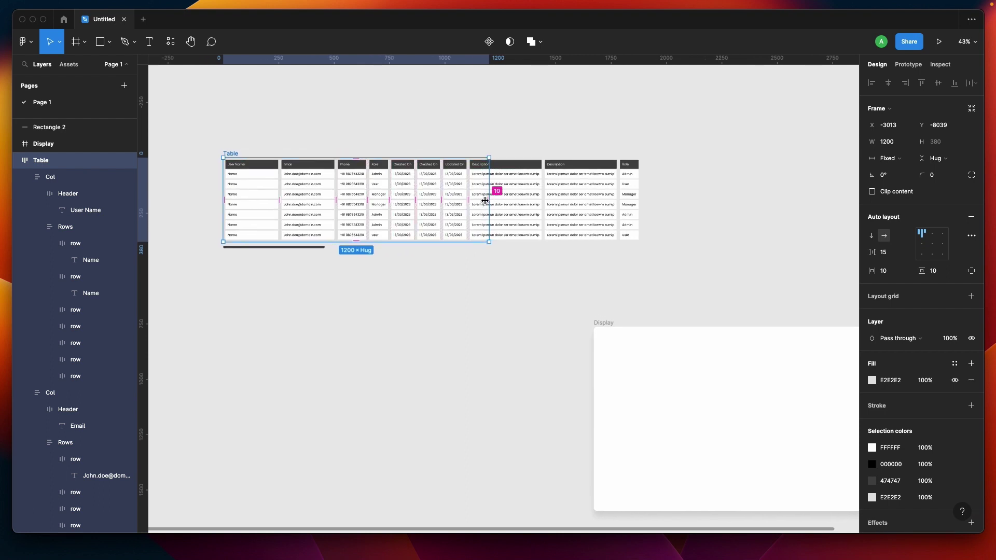
pyautogui.click(871, 192)
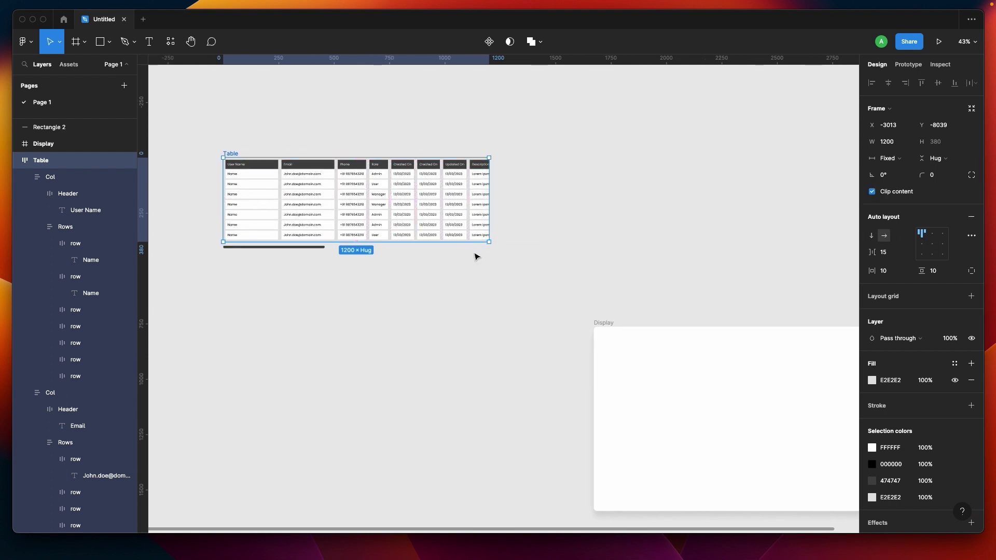
pyautogui.hscroll(-1, 473, 254)
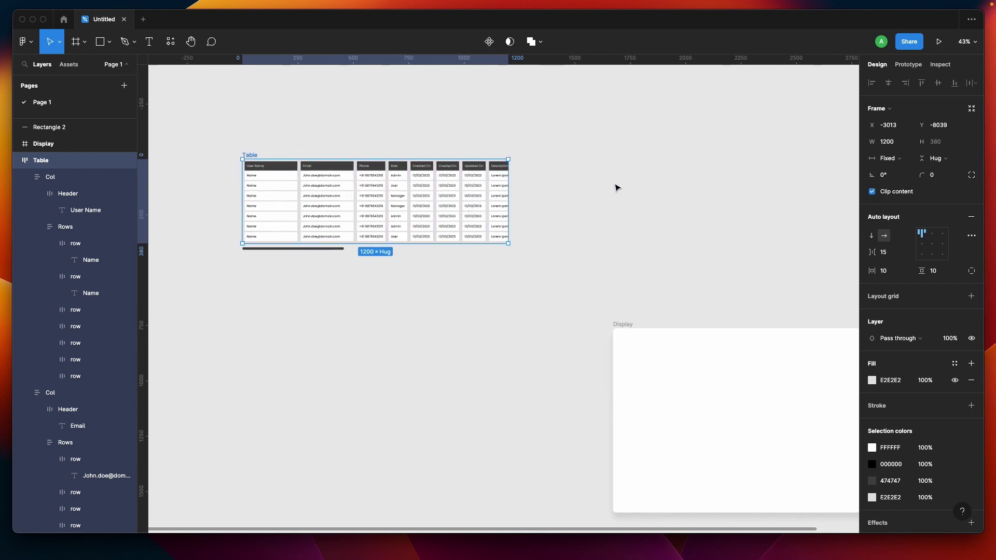
pyautogui.click(871, 191)
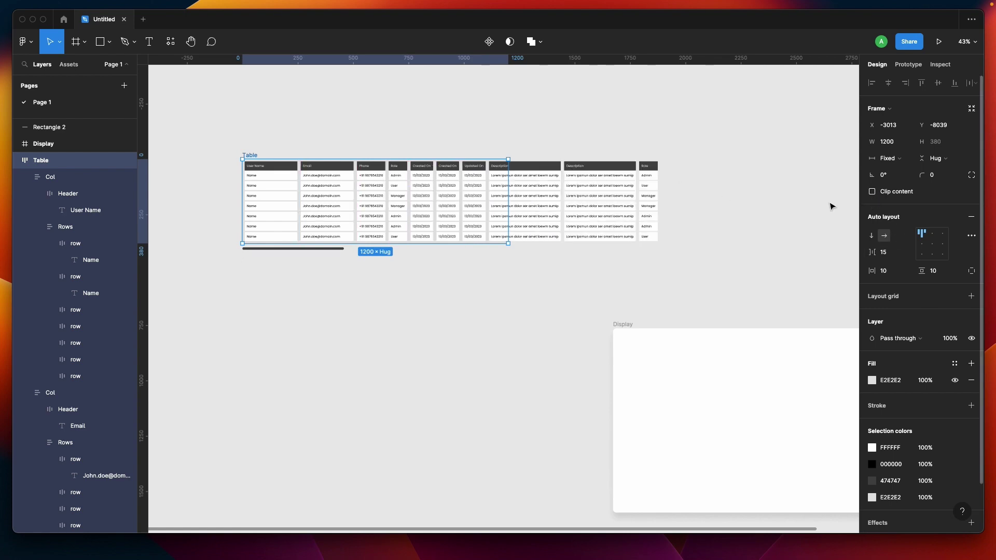
pyautogui.hotkey('shift', '2')
# Step: Turn Clip content back on so columns beyond 1200 are hidden, then reselect the Table frame
pyautogui.scroll(5, 283, 187)
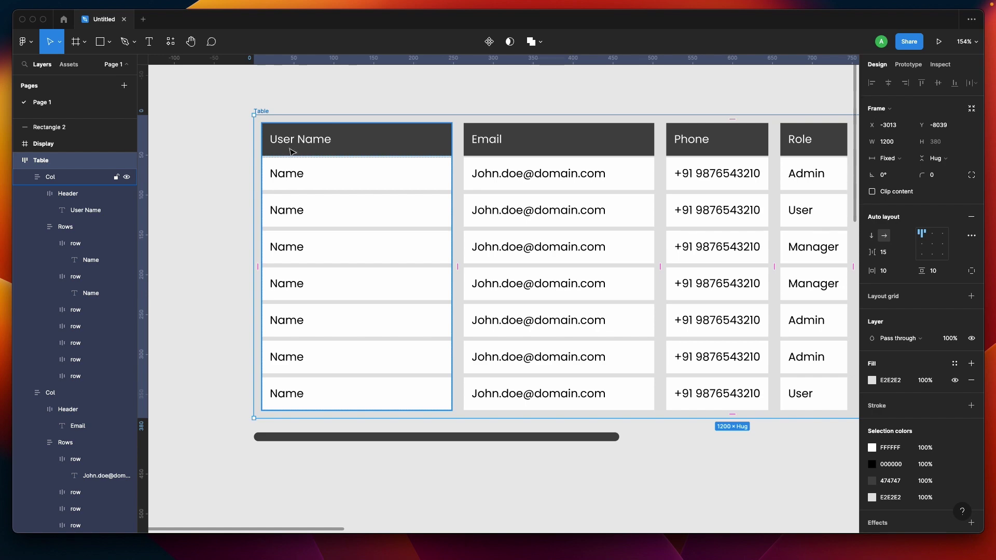
pyautogui.hscroll(15, 484, 207)
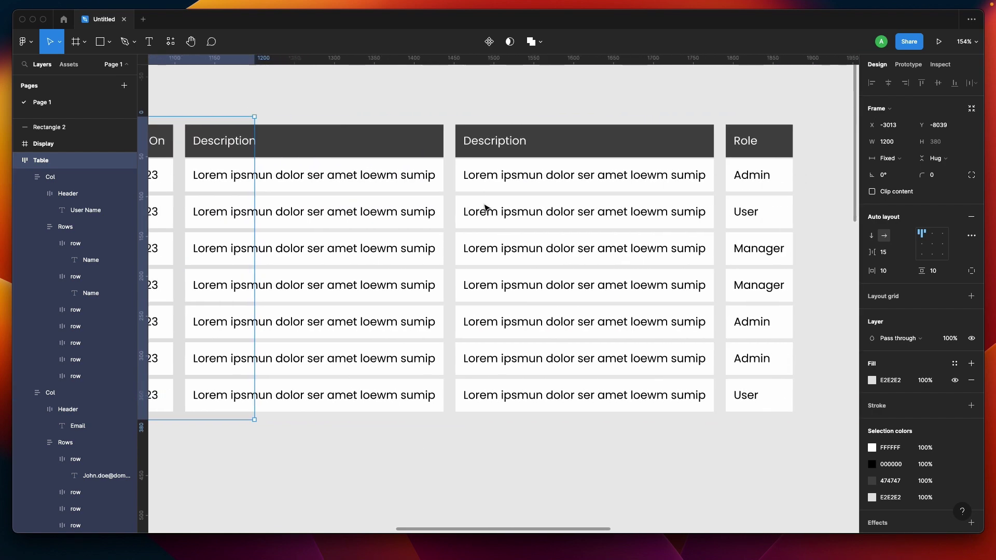
pyautogui.scroll(-8, 572, 133)
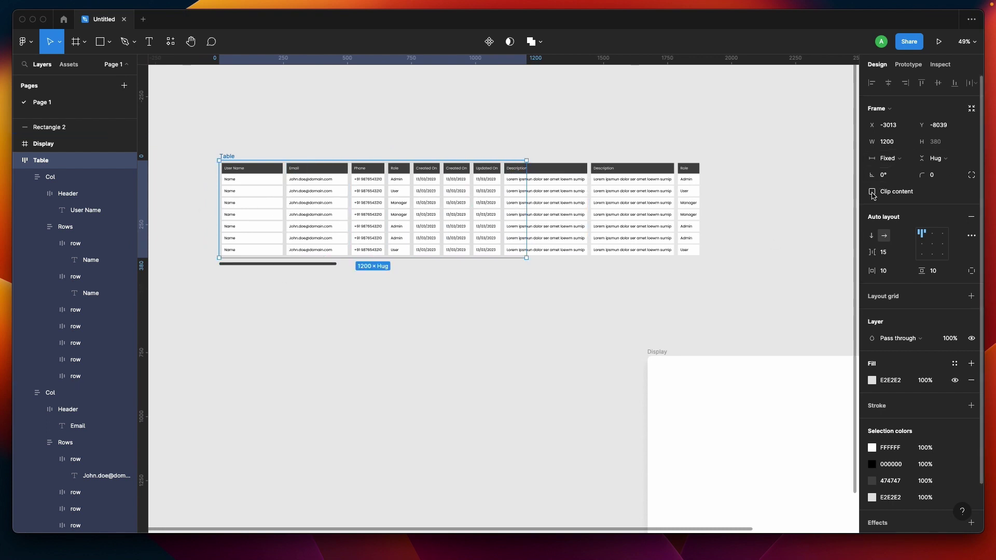
pyautogui.click(872, 191)
pyautogui.click(398, 325)
pyautogui.hscroll(-2, 398, 324)
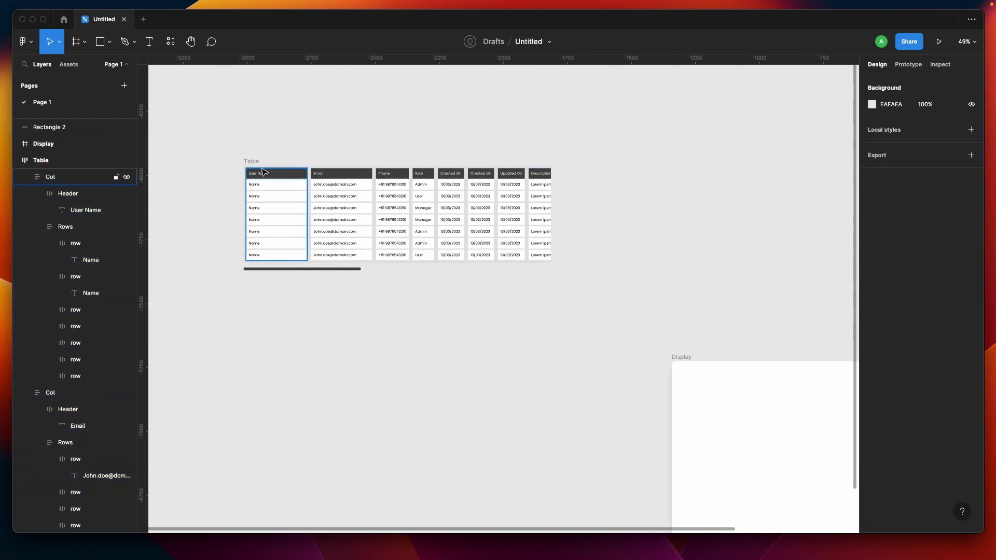
pyautogui.click(251, 161)
# Step: Select the table together with the scroll bar and wrap them in an auto-layout frame
pyautogui.scroll(5, 253, 164)
pyautogui.scroll(-1, 253, 164)
pyautogui.hscroll(-1, 253, 164)
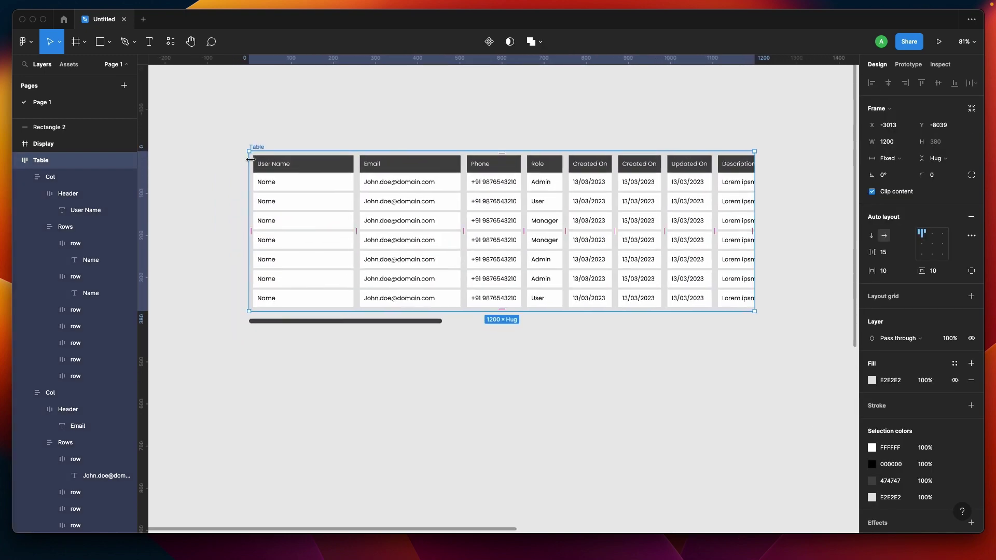
pyautogui.keyDown('shift'); pyautogui.click(306, 321); pyautogui.keyUp('shift')
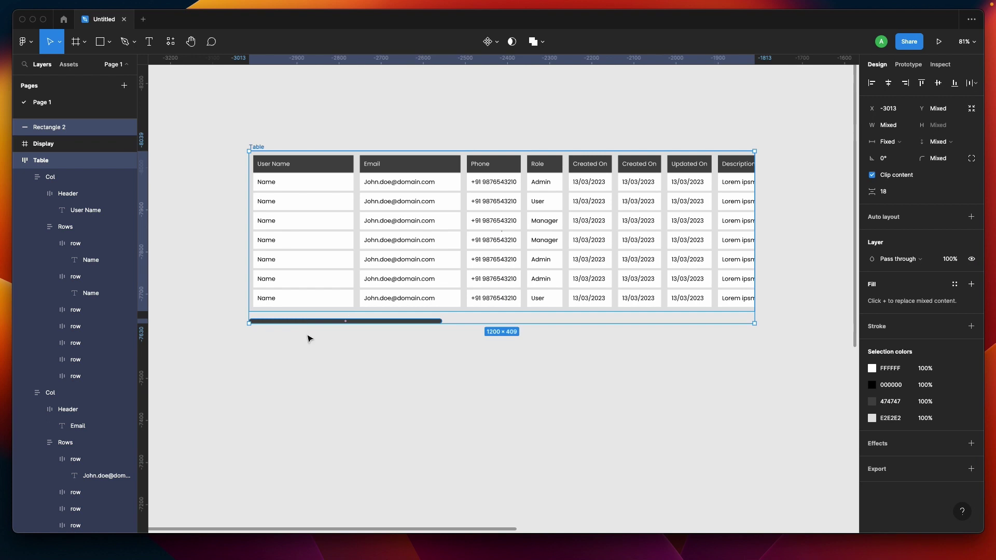
pyautogui.hotkey('shift', 'a')
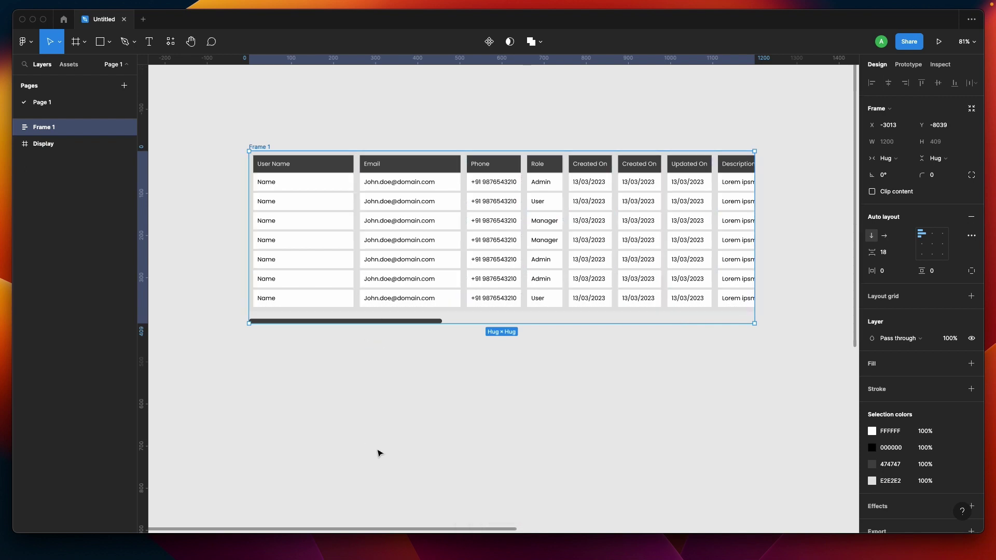
# Step: Rename the new frame to 'Date Grid' and convert it into a component
pyautogui.click(379, 454)
pyautogui.scroll(-5, 378, 451)
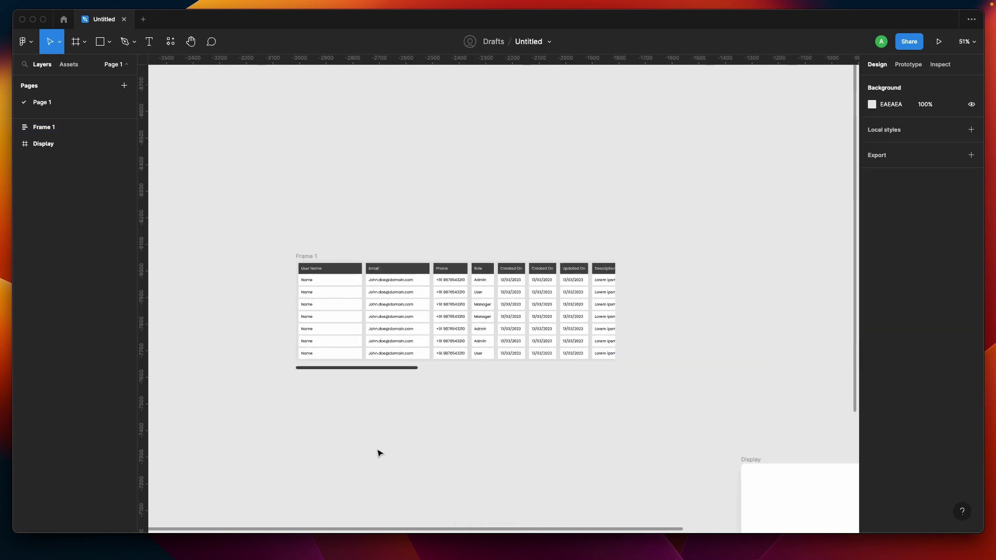
pyautogui.click(304, 256)
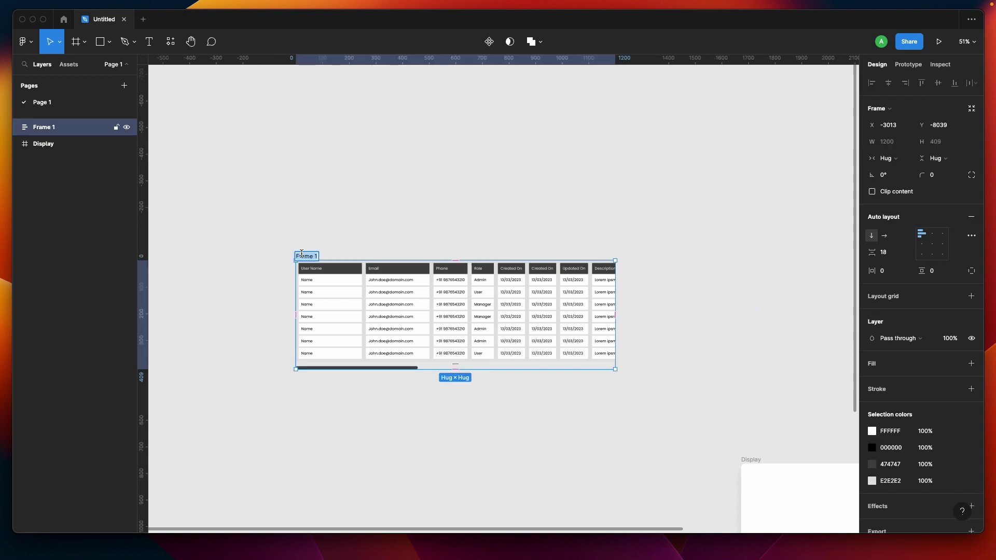
pyautogui.write('Datee Grid')
pyautogui.click(489, 42)
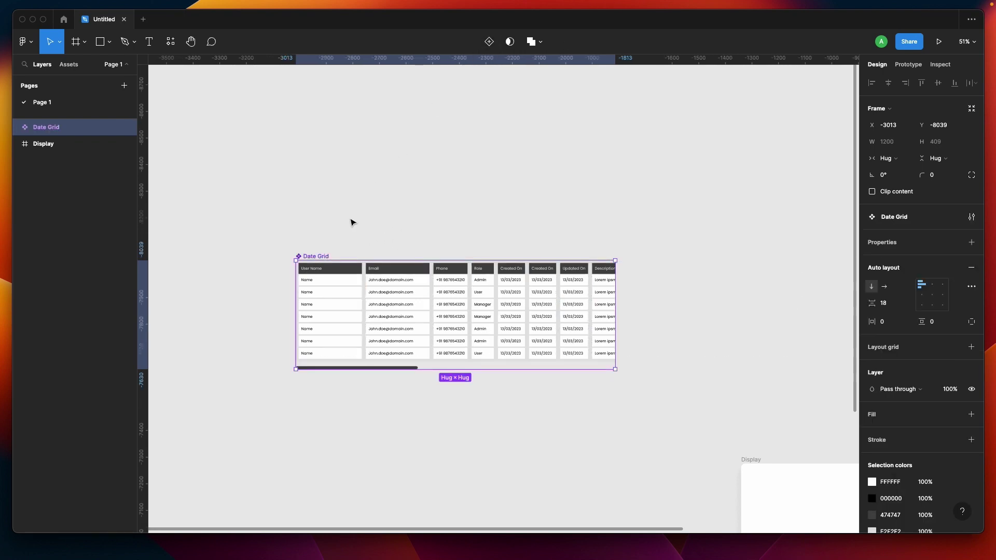
pyautogui.scroll(-1, 351, 220)
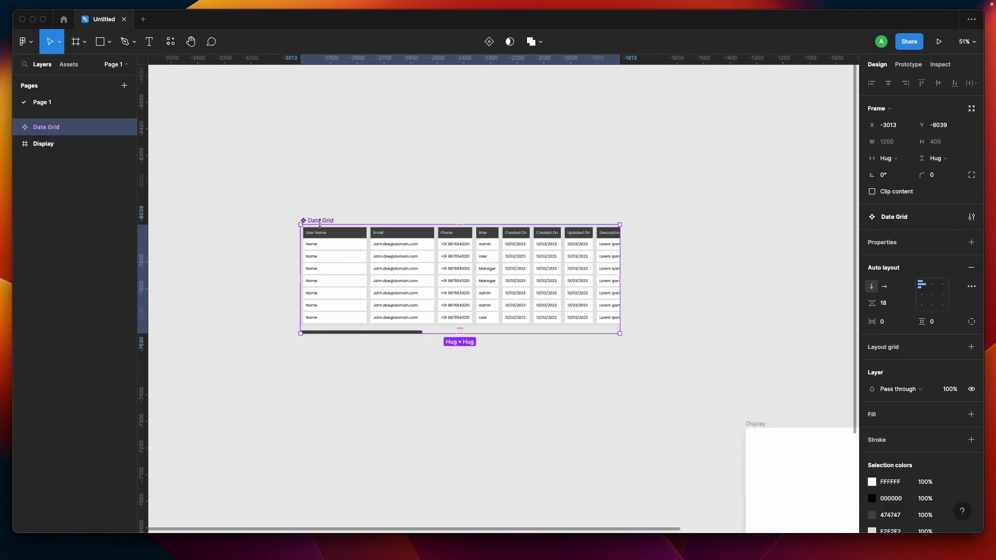
# Step: Drag a Date Grid instance into the Display frame at X 40, Y 32, then reselect the main component
pyautogui.scroll(-3, 357, 285)
pyautogui.scroll(-1, 338, 186)
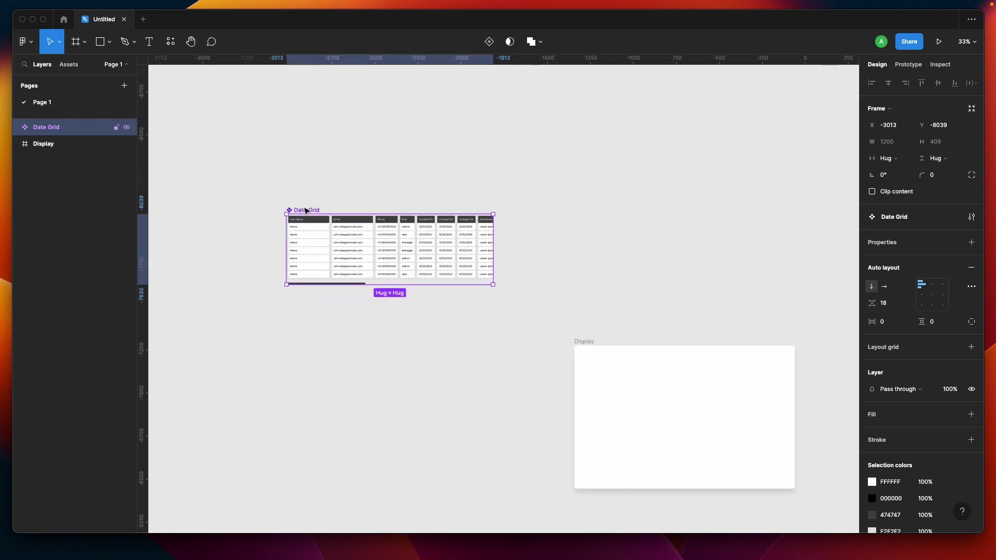
pyautogui.moveTo(305, 237); pyautogui.dragTo(596, 372)
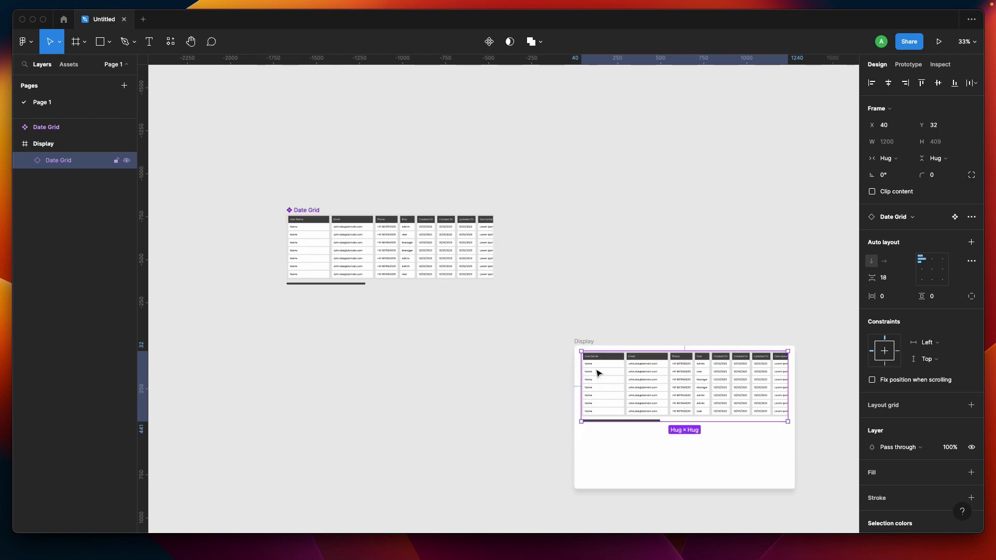
pyautogui.click(318, 317)
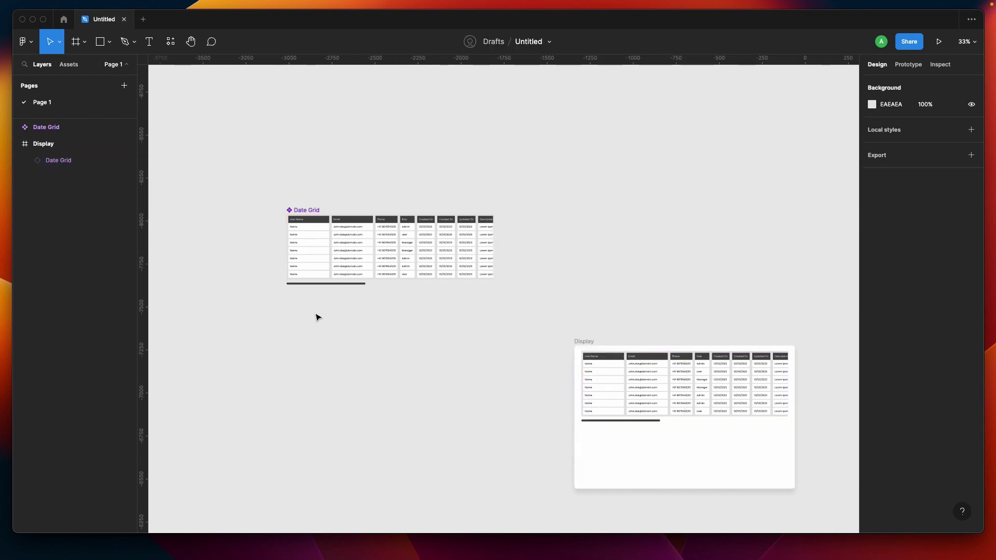
pyautogui.scroll(5, 268, 217)
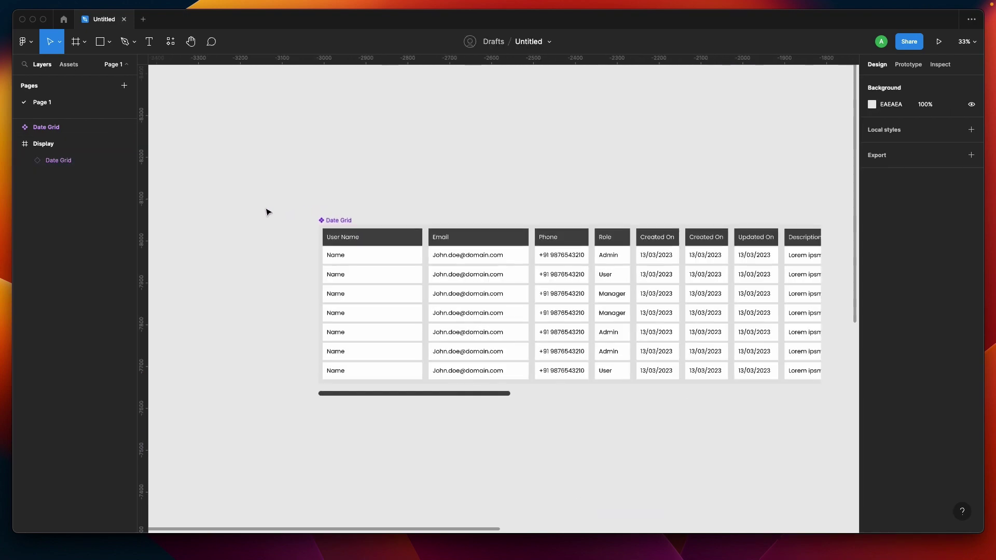
pyautogui.click(292, 193)
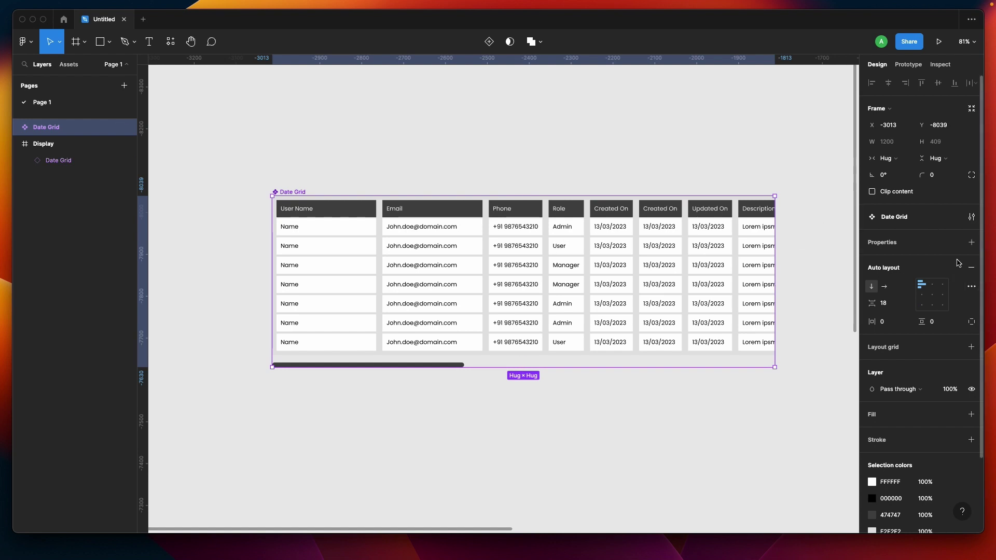
# Step: Add a Variant property to Date Grid and wrap the set in horizontal auto layout
pyautogui.click(970, 242)
pyautogui.click(907, 274)
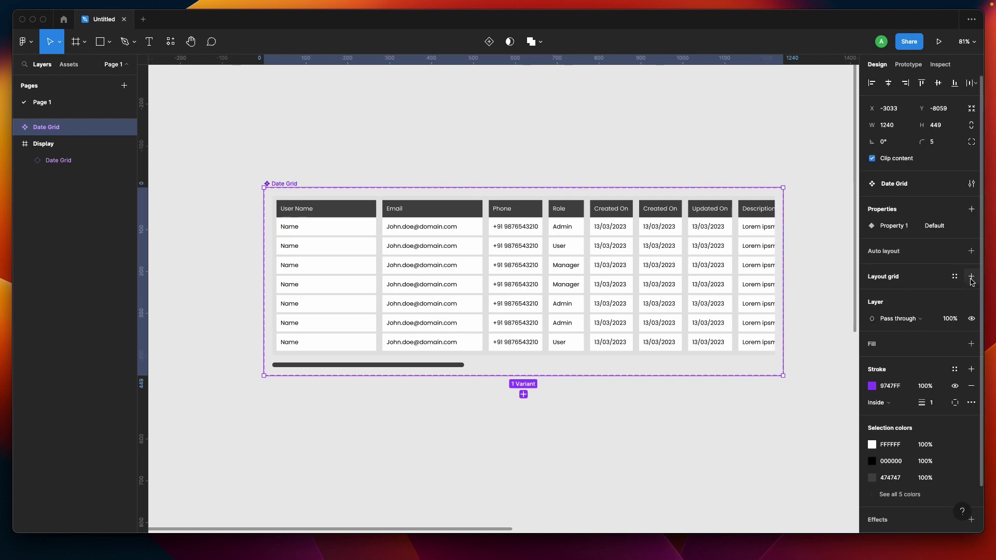
pyautogui.click(971, 251)
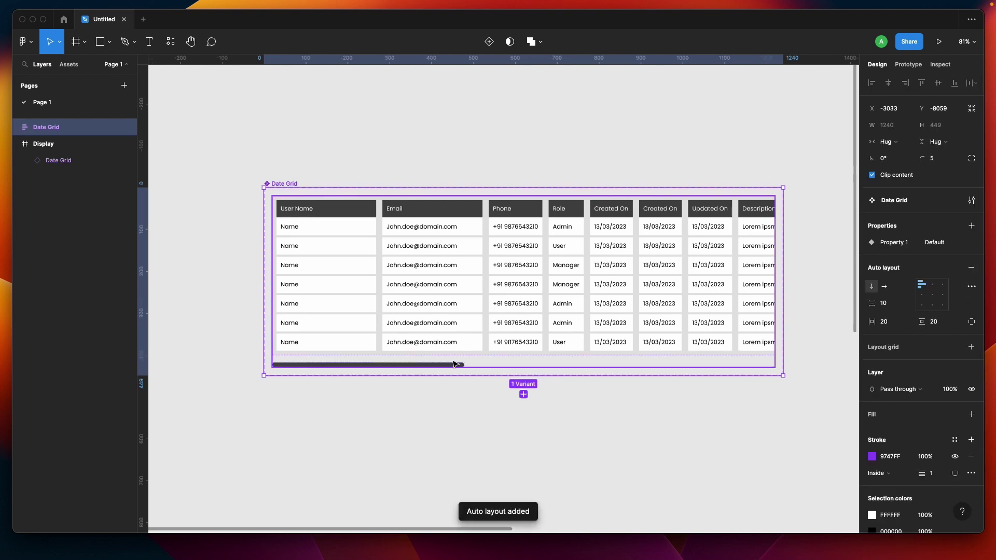
pyautogui.scroll(-10, 483, 393)
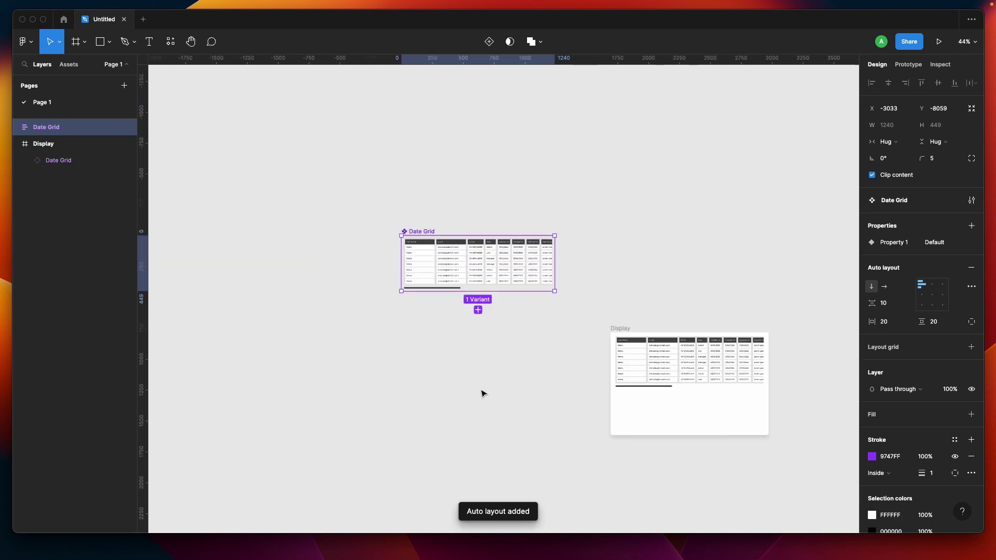
pyautogui.scroll(8, 430, 287)
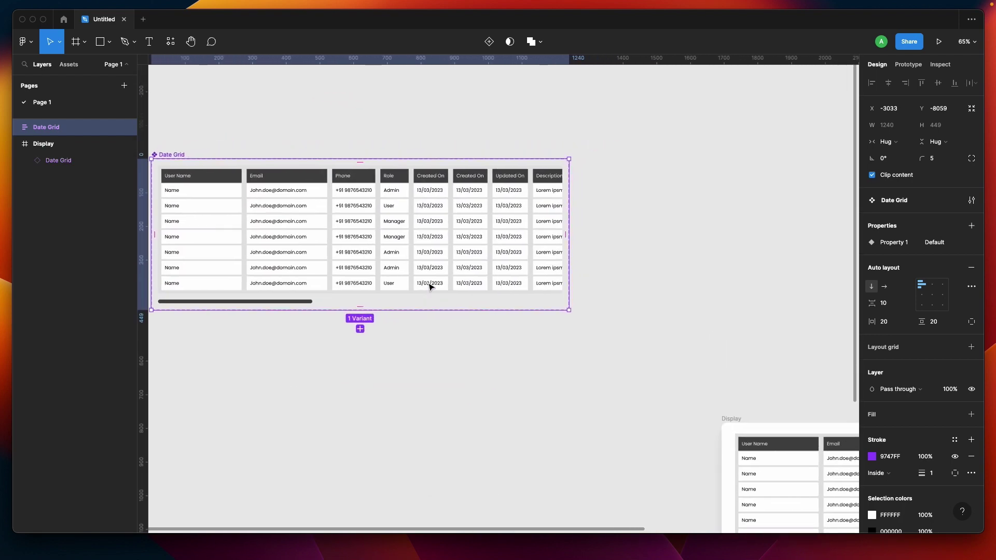
pyautogui.click(884, 286)
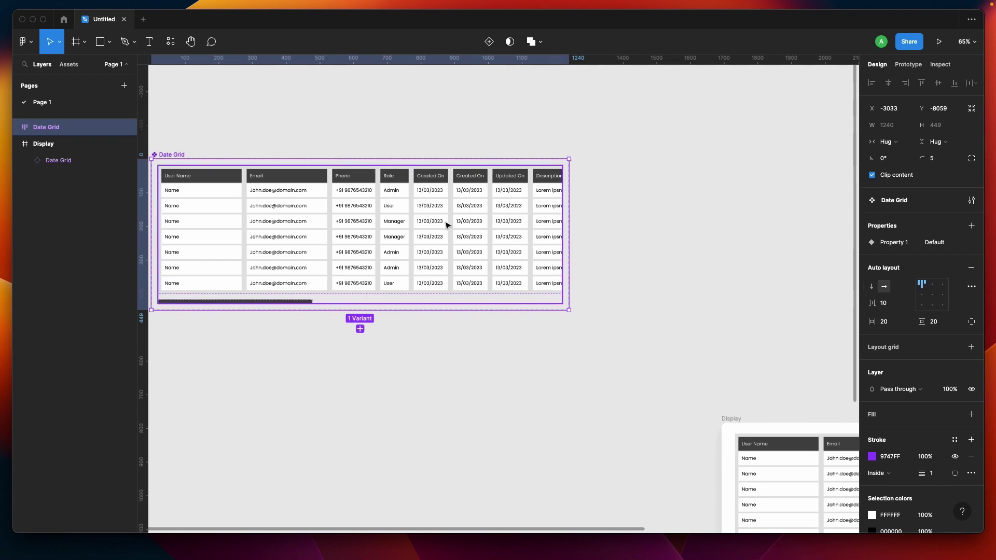
pyautogui.scroll(-5, 718, 269)
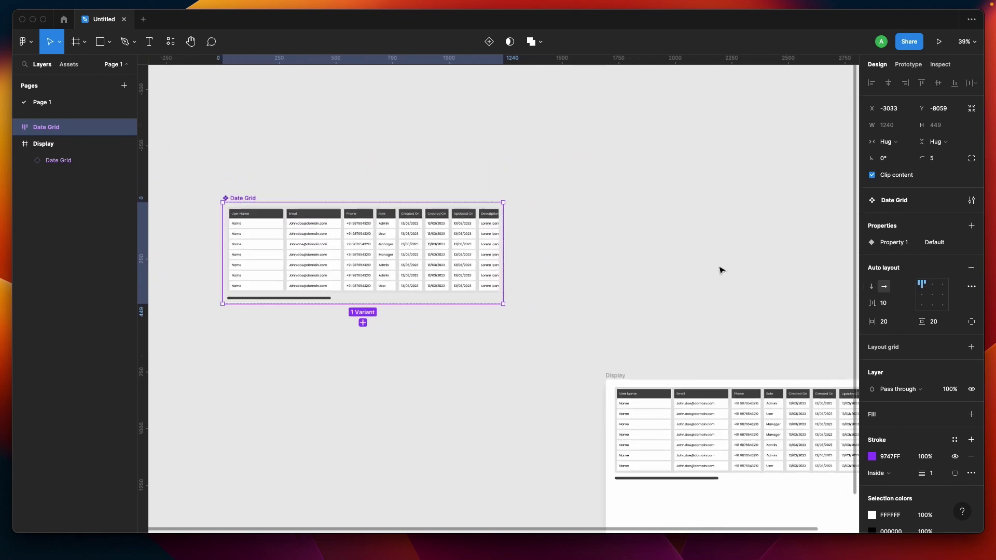
pyautogui.scroll(1, 719, 270)
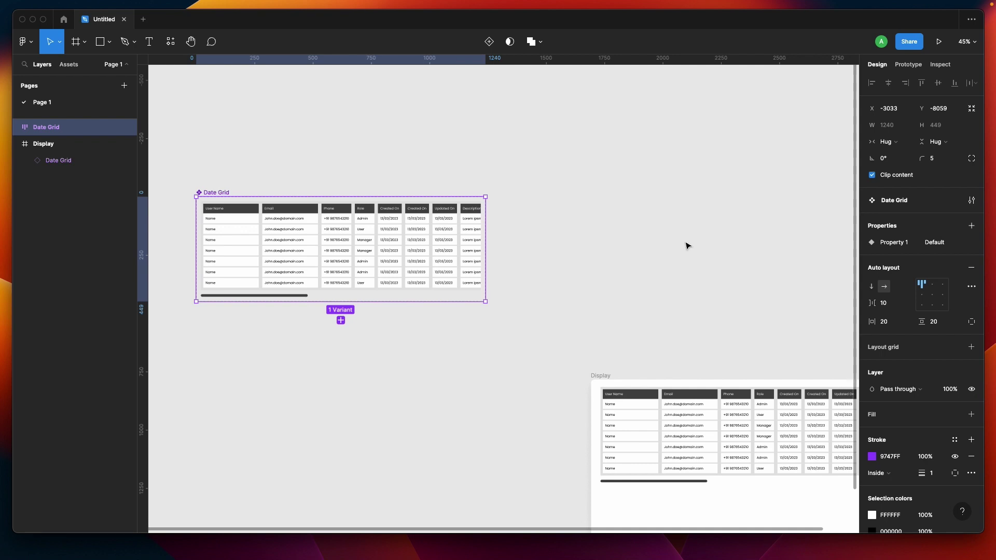
pyautogui.click(291, 241)
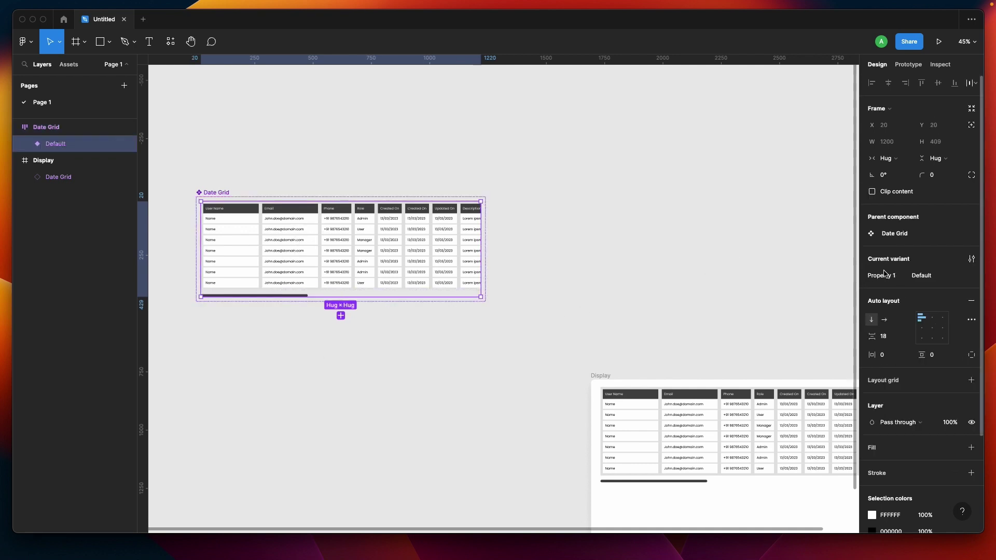
# Step: Rename the variant property to Scroll and the Default variant to Left
pyautogui.doubleClick(883, 277)
pyautogui.write('Scroll')
pyautogui.press('Return')
pyautogui.doubleClick(930, 275)
pyautogui.write('Left')
pyautogui.press('Return')
# Step: Add two more variants after Left, named Center and Right
pyautogui.click(629, 270)
pyautogui.click(275, 287)
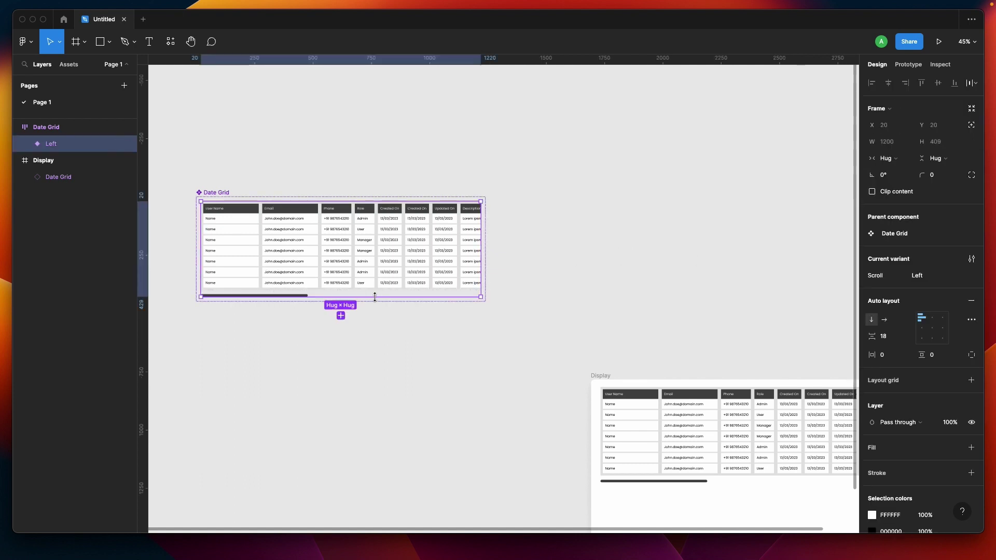
pyautogui.click(340, 315)
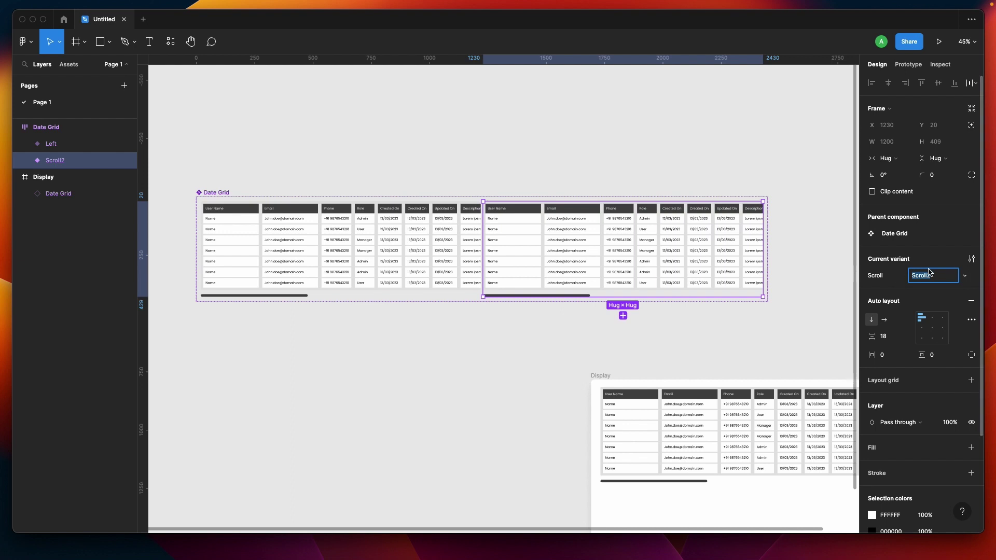
pyautogui.write('Center')
pyautogui.press('Return')
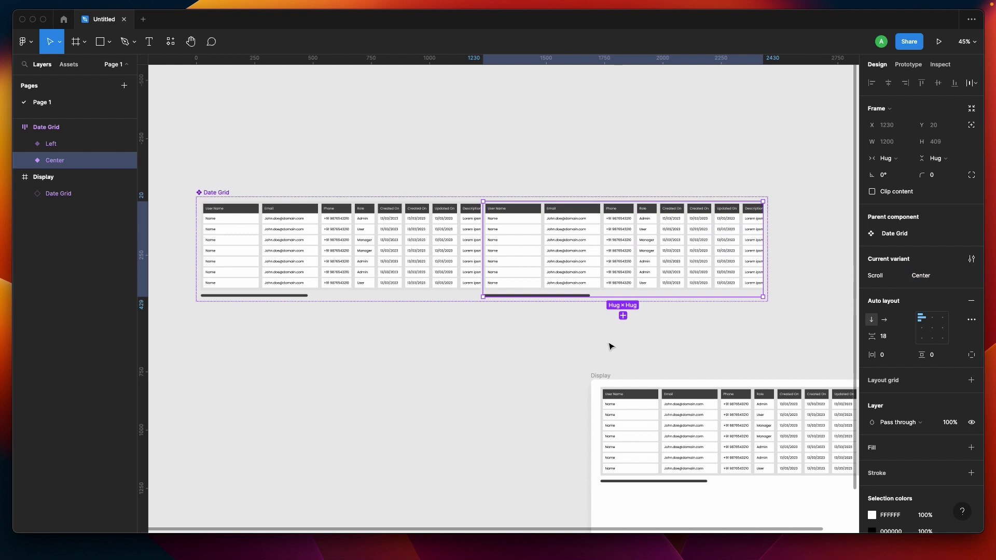
pyautogui.hscroll(2, 604, 337)
pyautogui.click(578, 311)
pyautogui.hscroll(3, 580, 313)
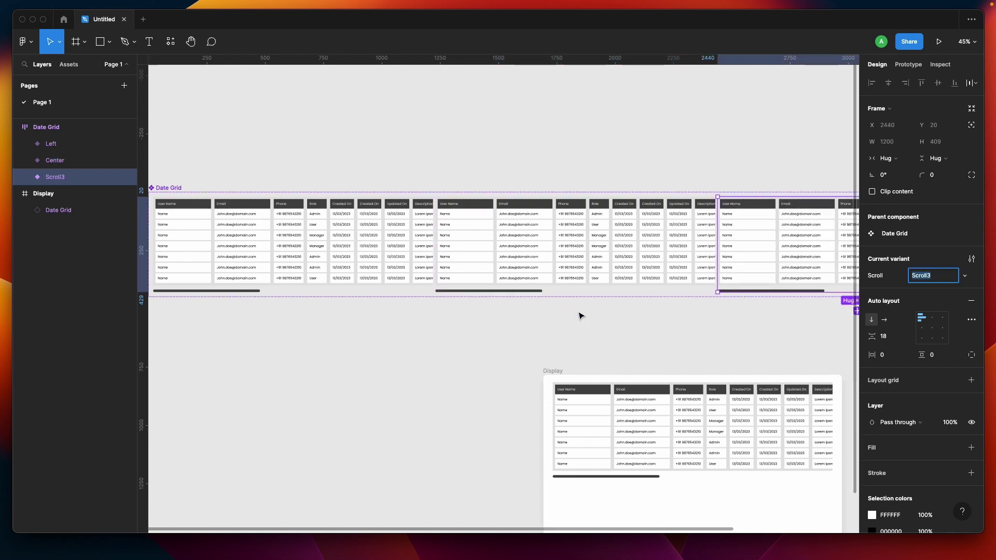
pyautogui.write('Right')
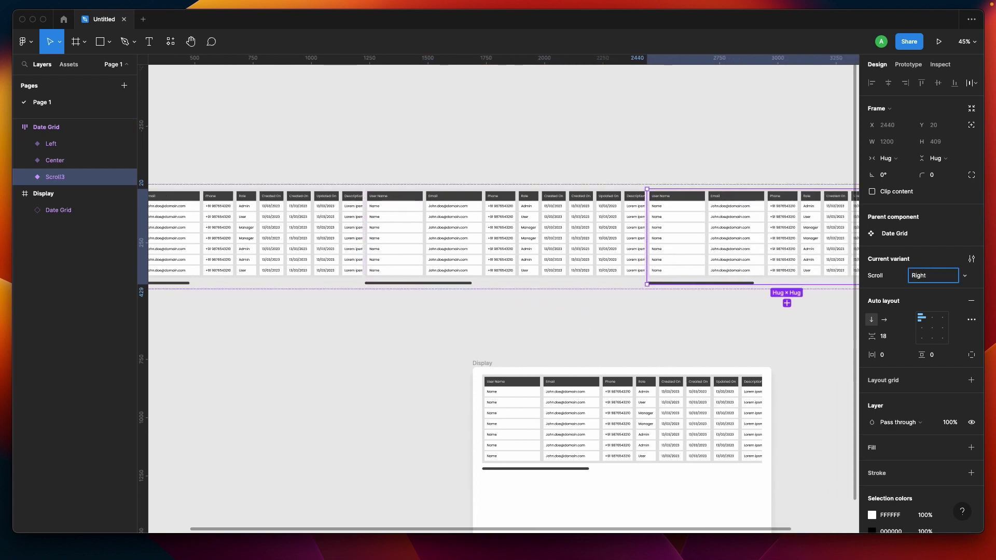
pyautogui.press('Return')
pyautogui.keyDown('ctrl'); pyautogui.scroll(-5, 423, 344); pyautogui.keyUp('ctrl')
pyautogui.hscroll(-1, 373, 311)
# Step: Move the Date Grid component set further right on the canvas
pyautogui.click(287, 262)
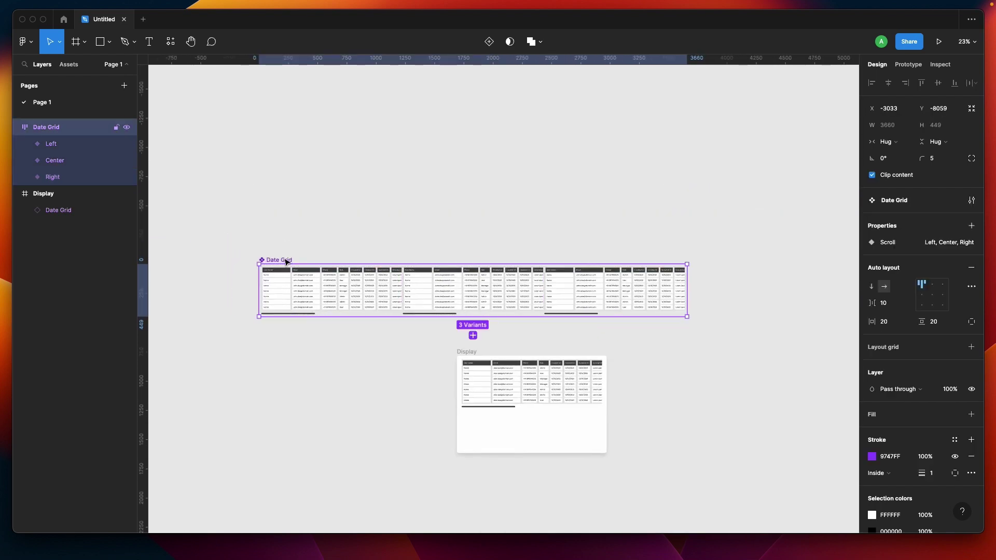
pyautogui.moveTo(302, 258); pyautogui.dragTo(343, 255)
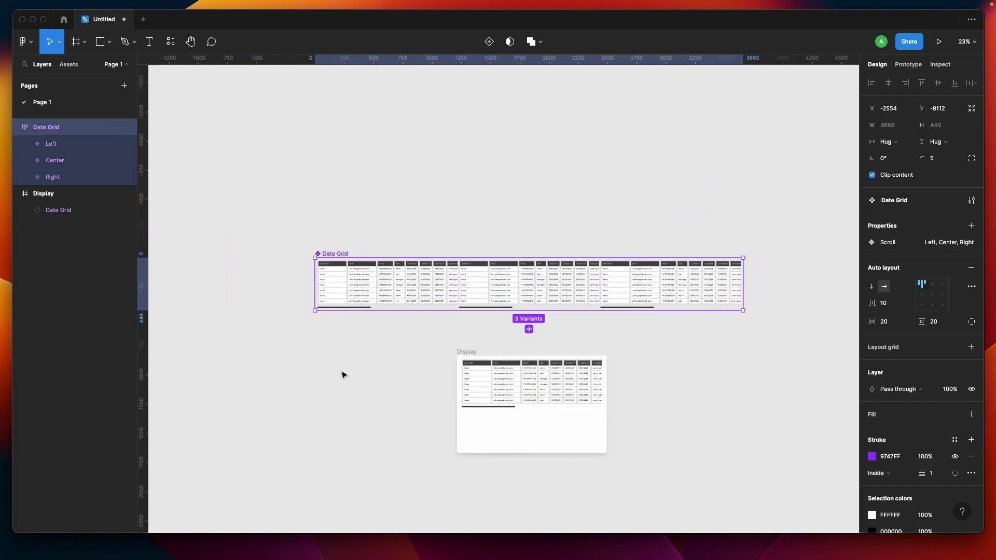
pyautogui.click(342, 373)
pyautogui.keyDown('ctrl'); pyautogui.scroll(5, 342, 375); pyautogui.keyUp('ctrl')
pyautogui.hscroll(2, 343, 374)
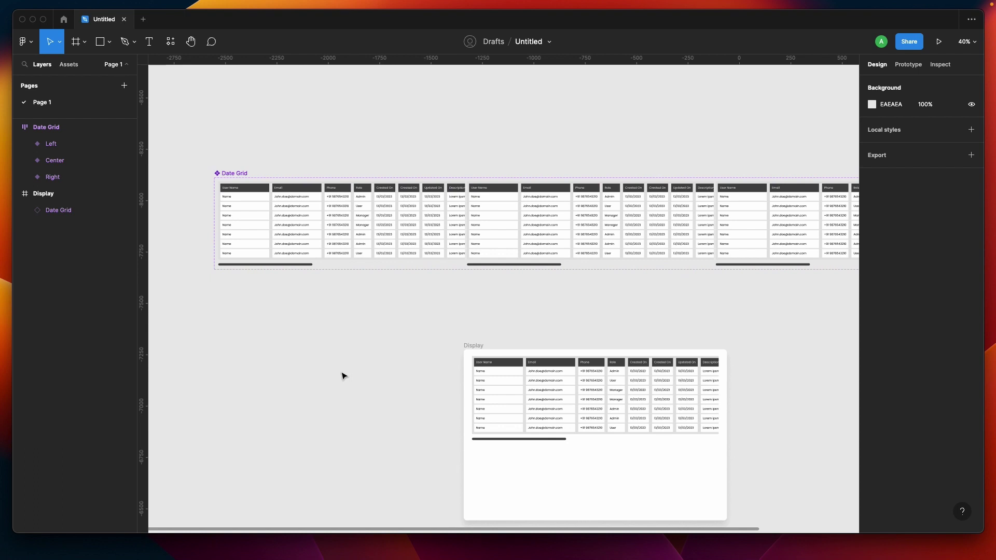
pyautogui.hscroll(2, 342, 376)
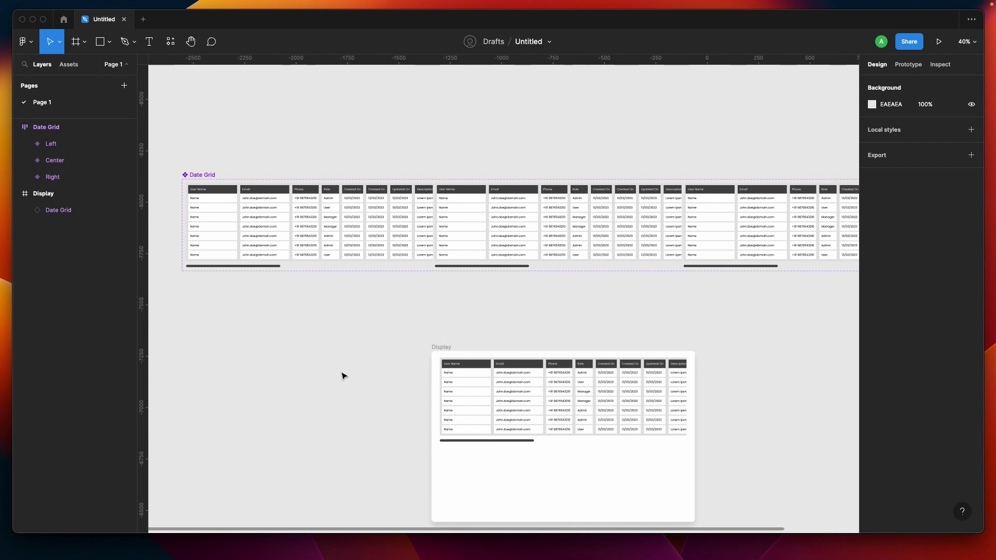
# Step: Set the auto layout gap between the Date Grid variants to 50
pyautogui.click(202, 176)
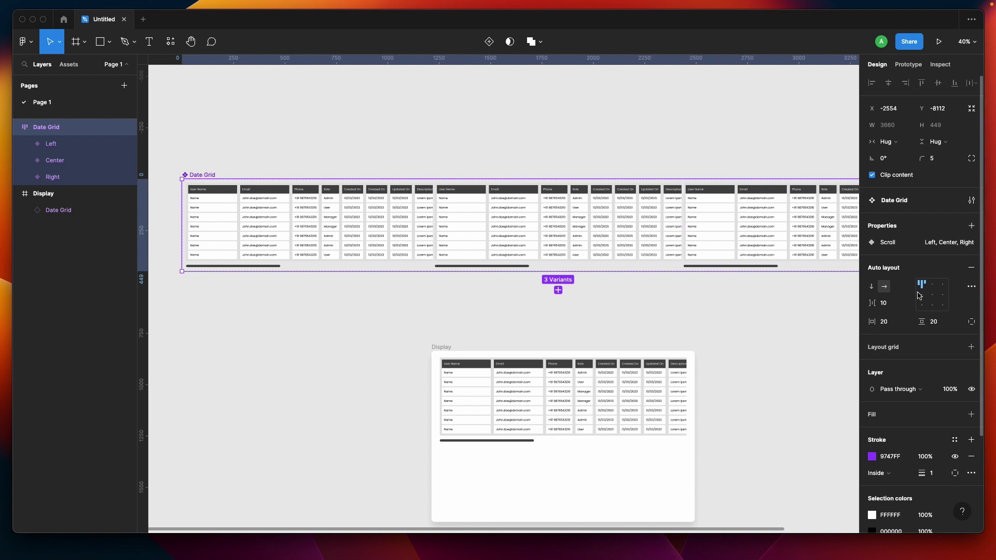
pyautogui.click(895, 306)
pyautogui.write('2')
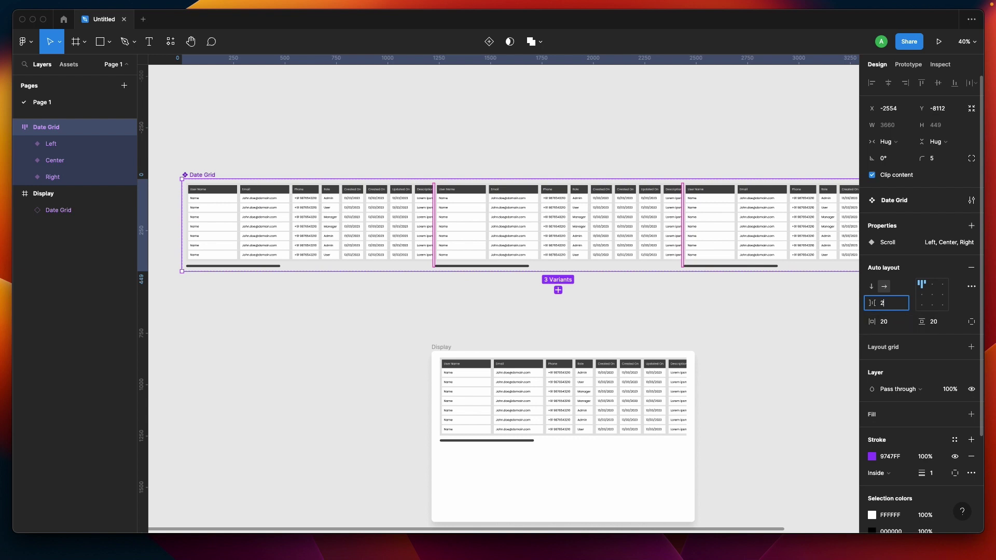
pyautogui.press('Return')
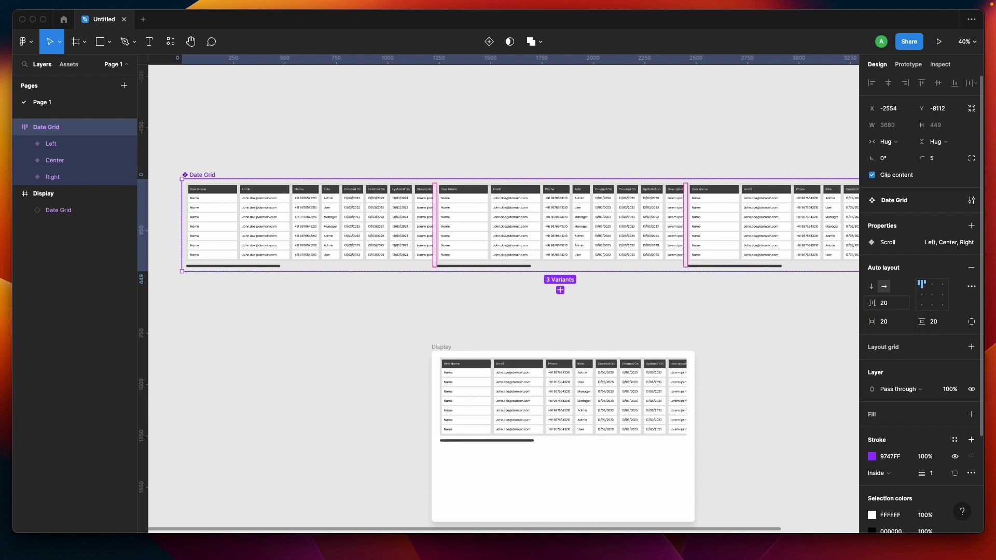
pyautogui.click(893, 306)
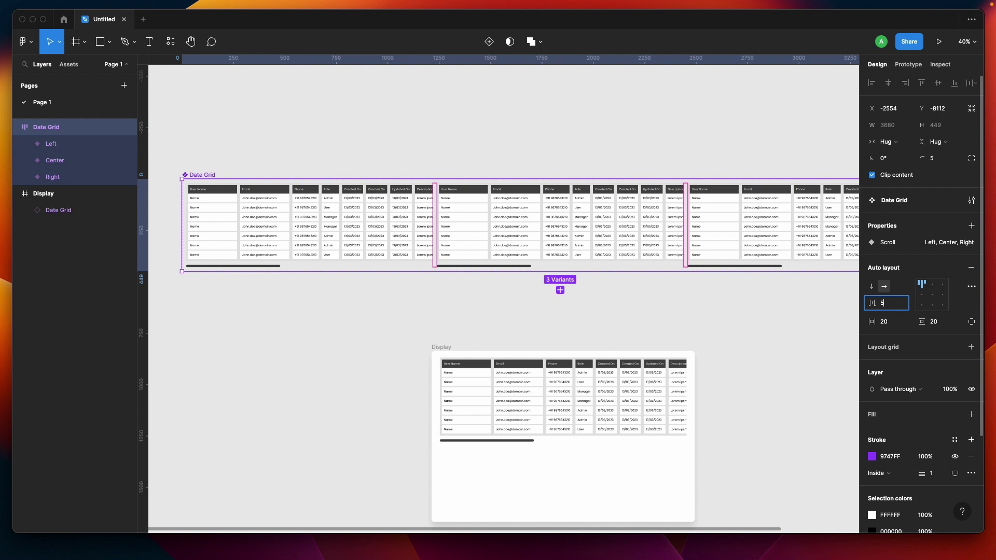
pyautogui.press('Return')
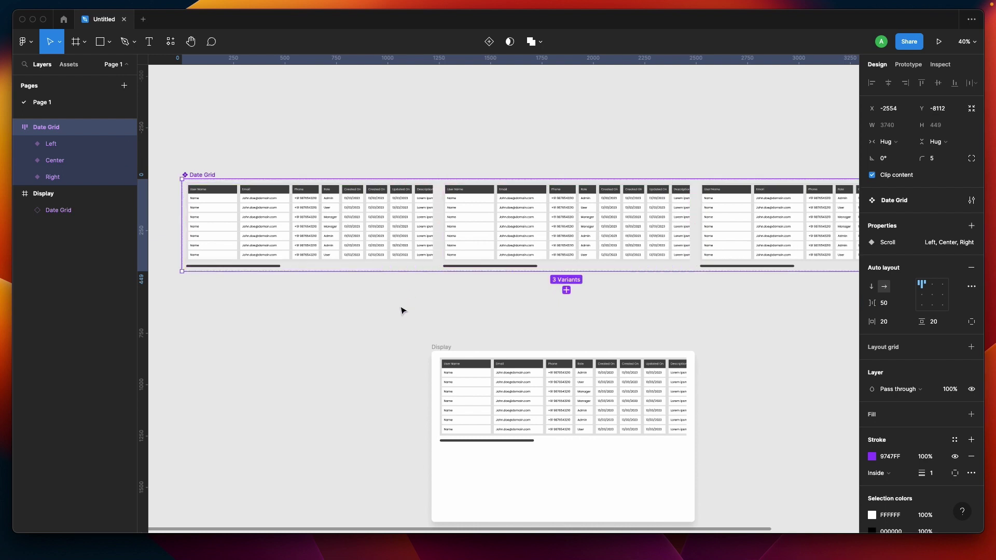
pyautogui.click(398, 328)
# Step: Set the Center variant's alignment to top-centre so its scroll bar sits in the middle
pyautogui.scroll(-3, 397, 327)
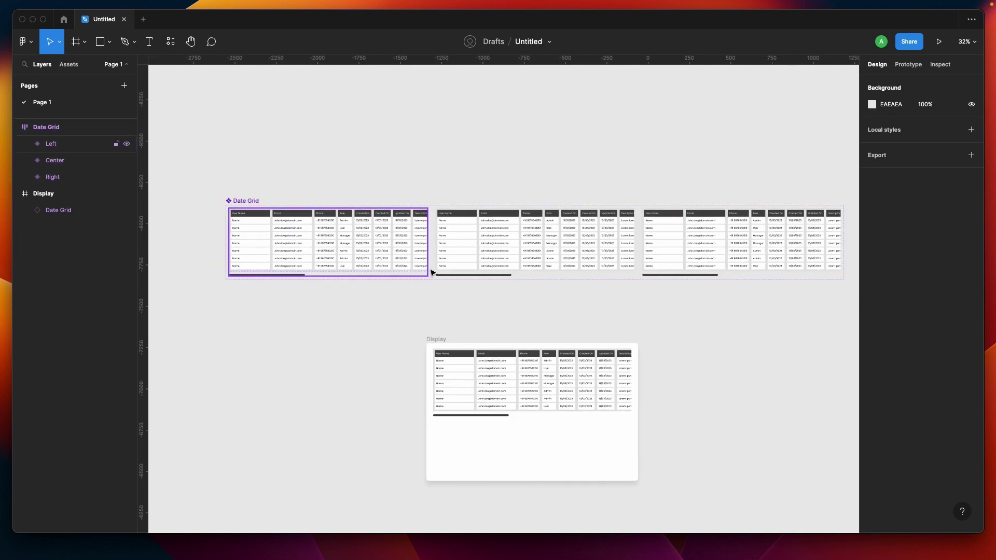
pyautogui.click(366, 241)
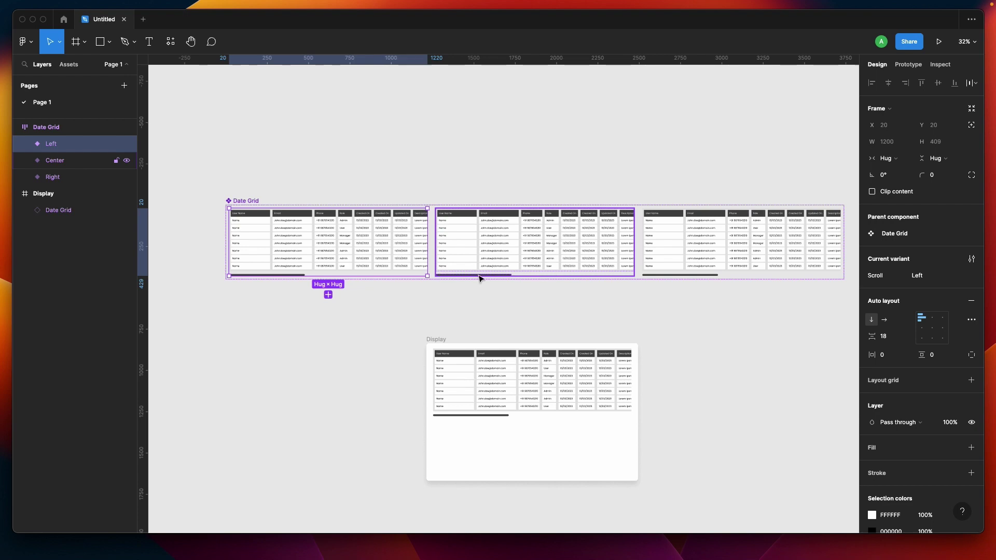
pyautogui.click(468, 251)
pyautogui.hscroll(2, 469, 251)
pyautogui.scroll(3, 449, 271)
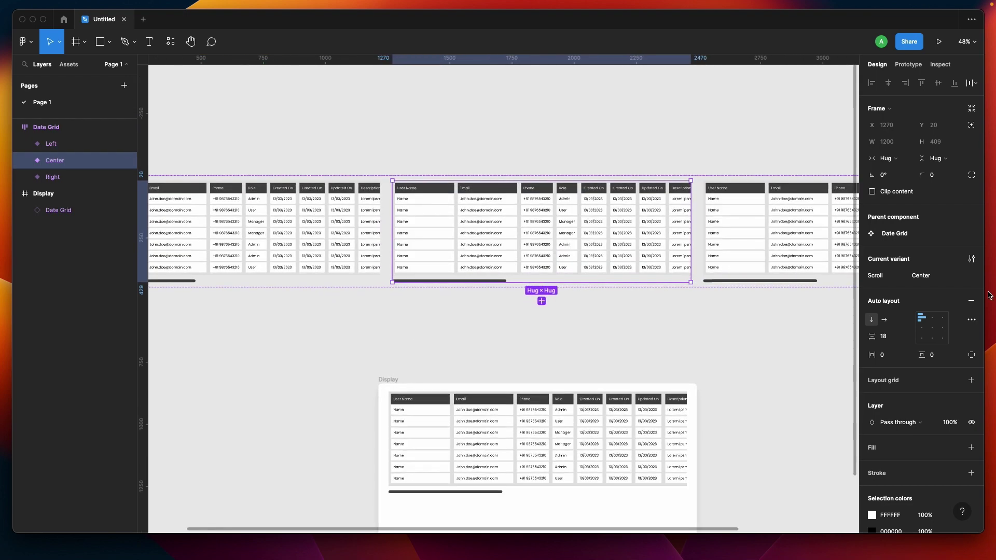
pyautogui.click(932, 318)
# Step: Set the Right variant's alignment to top-right so its scroll bar sits at the right end
pyautogui.hscroll(3, 496, 301)
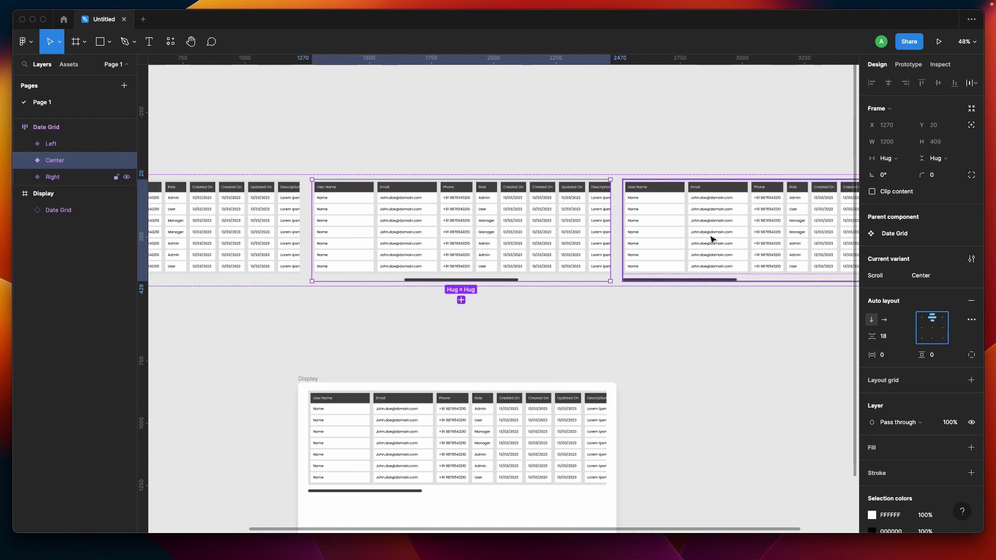
pyautogui.click(711, 240)
pyautogui.click(944, 318)
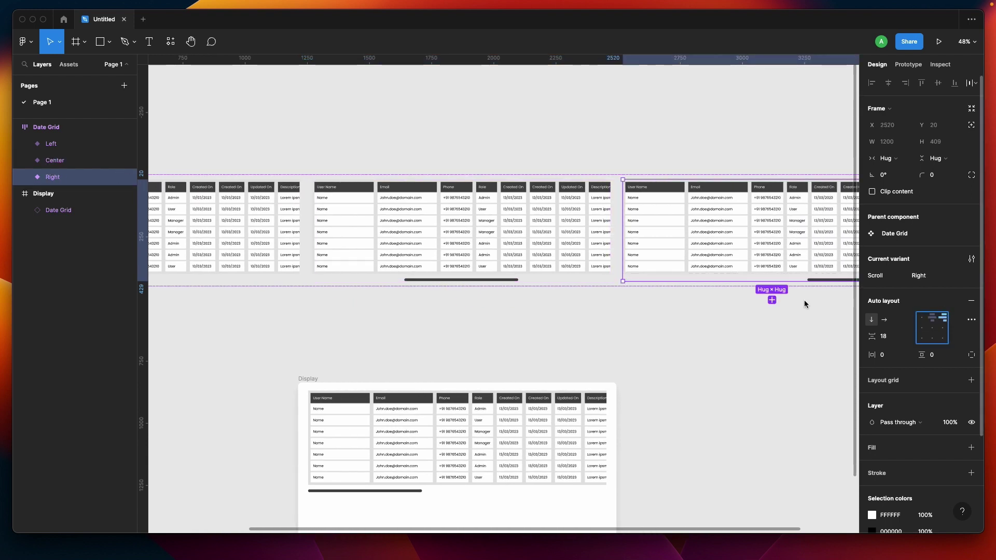
pyautogui.hscroll(-4, 560, 278)
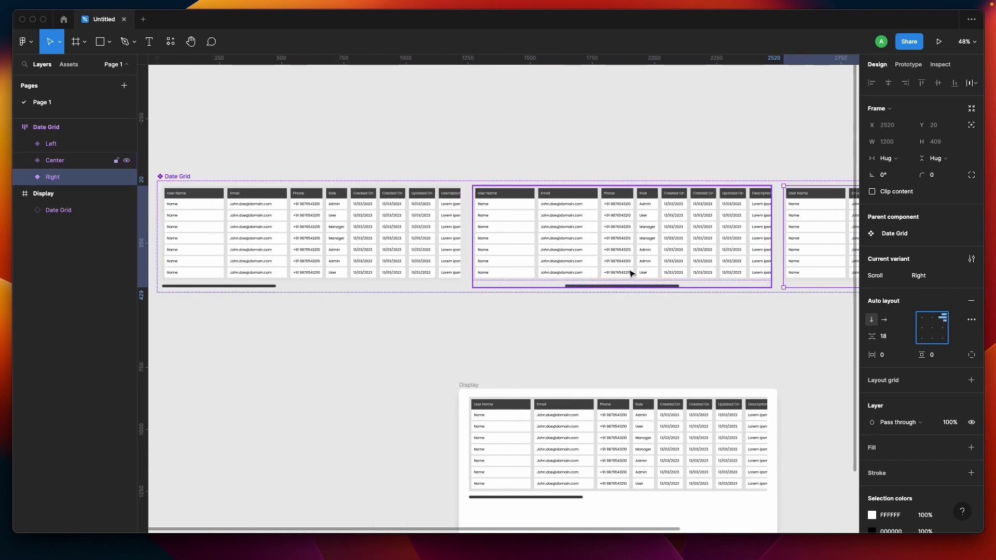
pyautogui.hscroll(3, 822, 266)
pyautogui.scroll(-5, 726, 258)
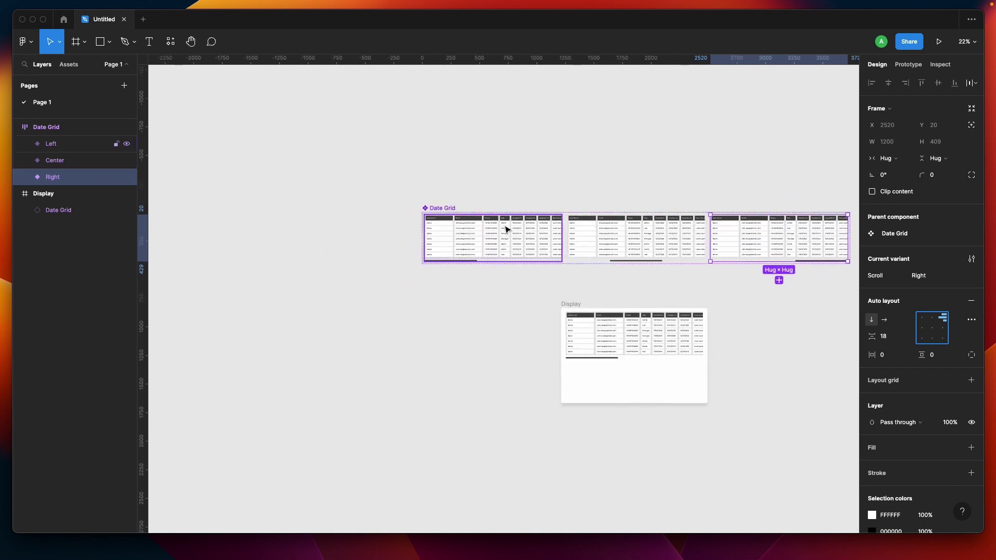
pyautogui.scroll(5, 462, 238)
pyautogui.hscroll(3, 593, 244)
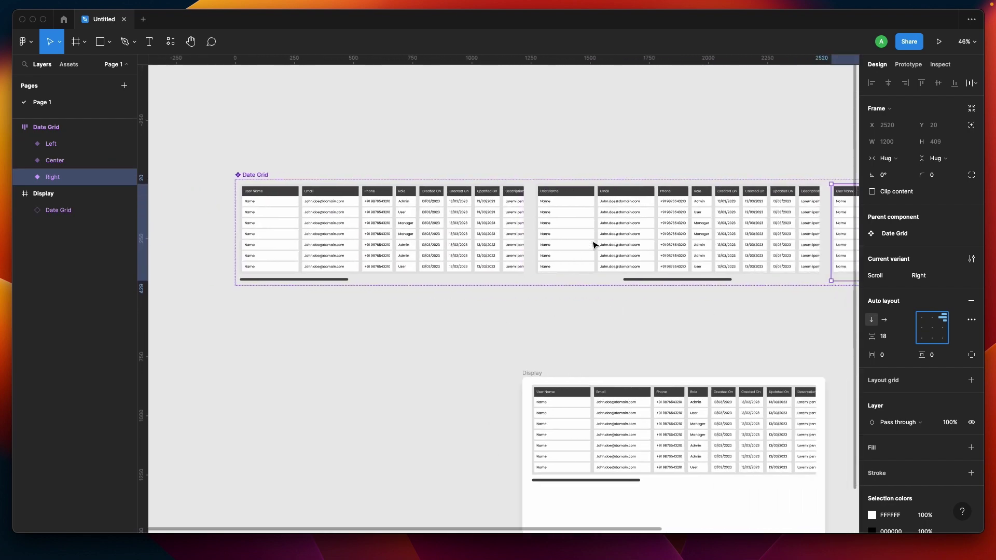
# Step: Align the Center variant's table content to top-centre to show the middle columns
pyautogui.click(647, 215)
pyautogui.doubleClick(647, 216)
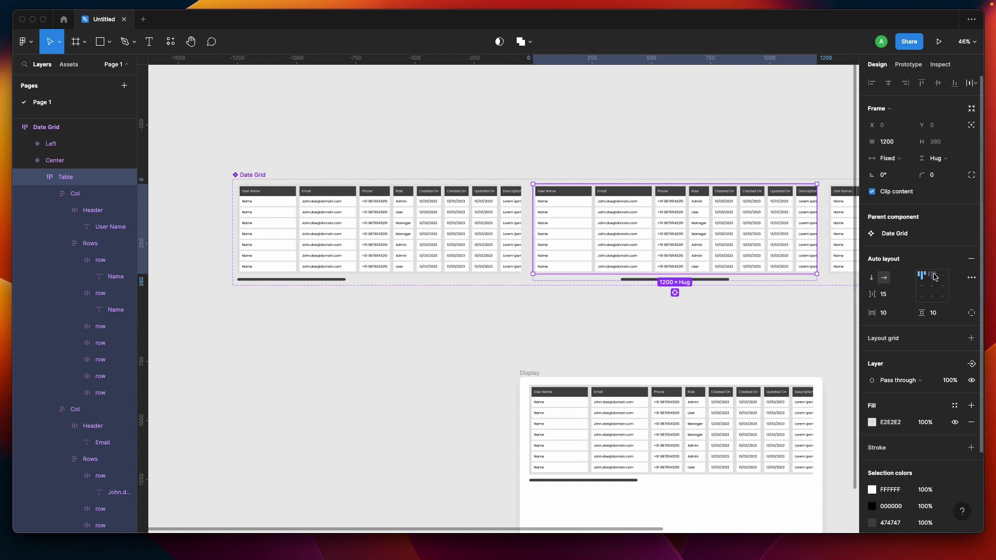
pyautogui.click(932, 275)
pyautogui.hscroll(4, 617, 277)
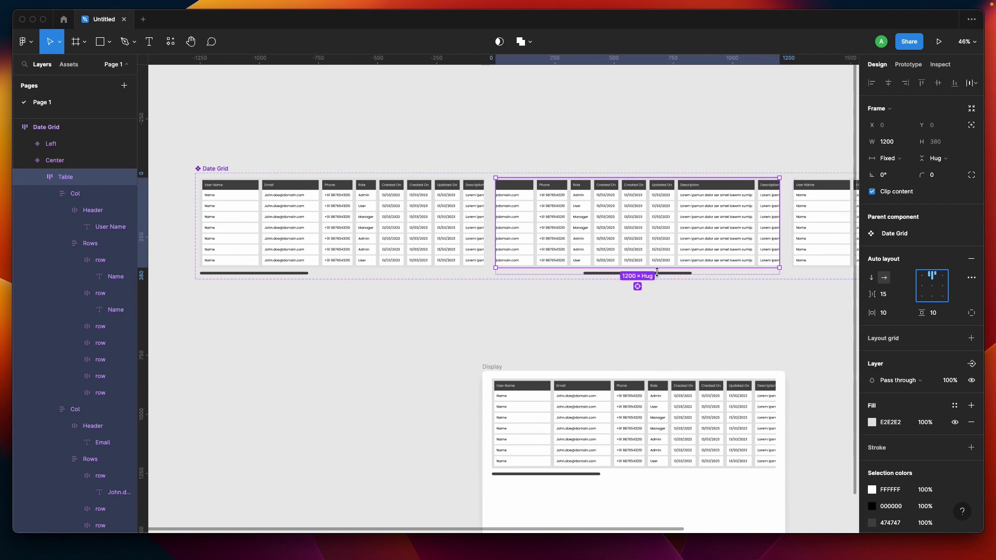
# Step: Align the Right variant's table content to top-right to show the last columns
pyautogui.click(738, 215)
pyautogui.doubleClick(739, 215)
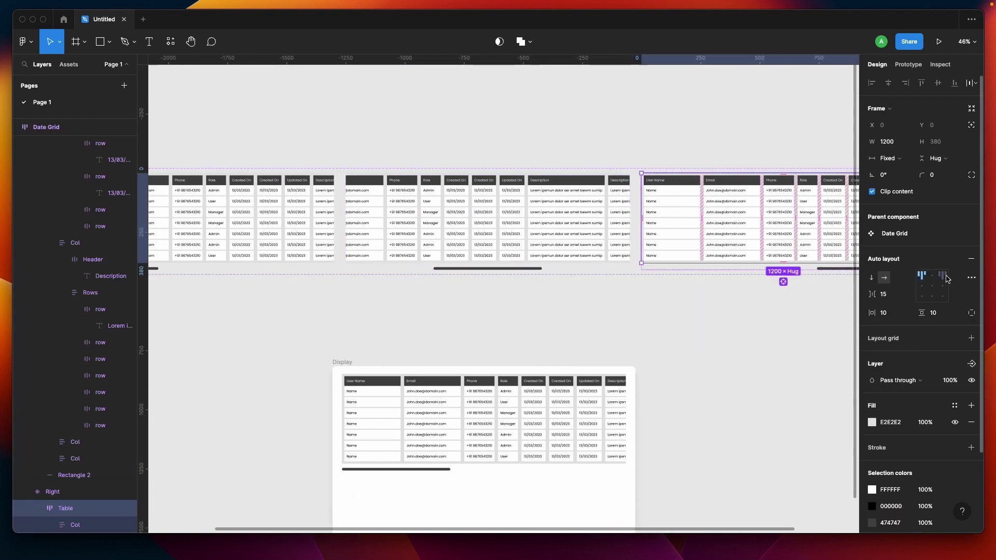
pyautogui.click(942, 275)
pyautogui.scroll(-3, 502, 277)
pyautogui.scroll(-2, 501, 275)
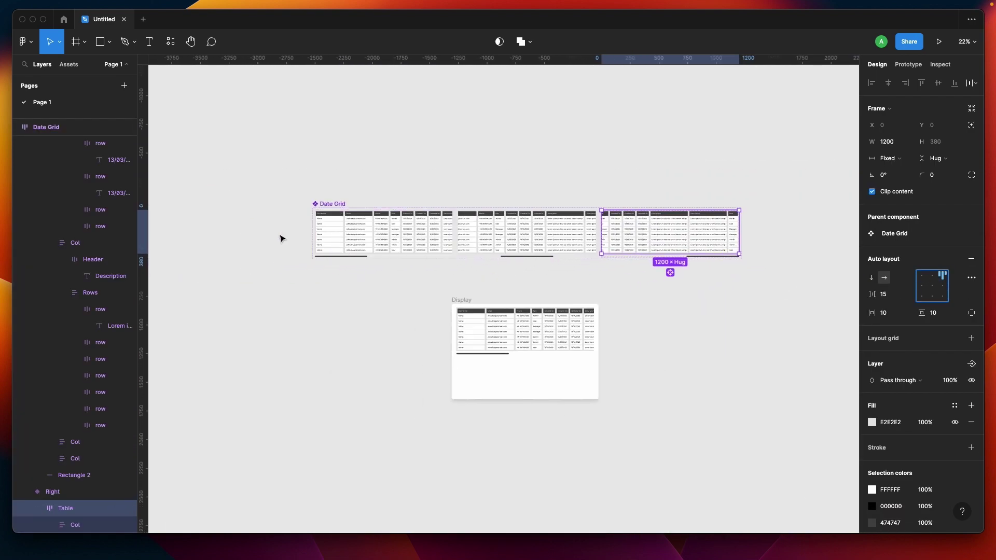
pyautogui.scroll(5, 342, 268)
pyautogui.click(383, 275)
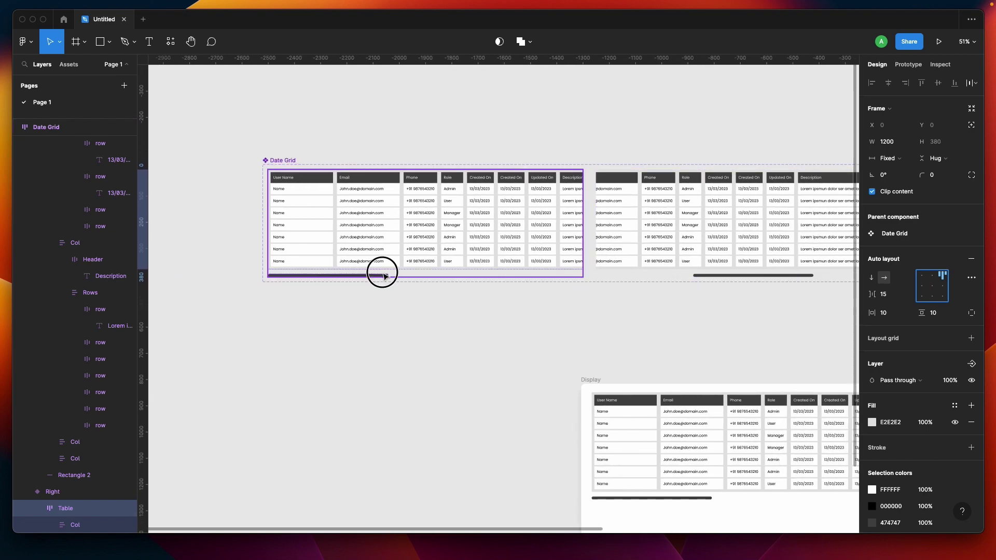
# Step: Connect the Left variant's scrollbar to the Center variant with an On drag trigger
pyautogui.scroll(5, 389, 280)
pyautogui.scroll(-5, 395, 309)
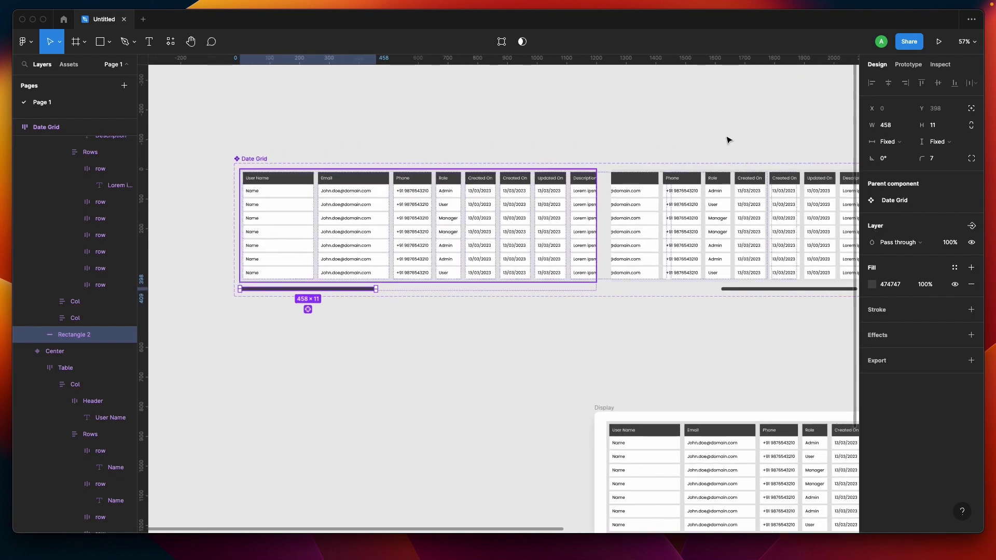
pyautogui.click(908, 64)
pyautogui.scroll(-4, 430, 337)
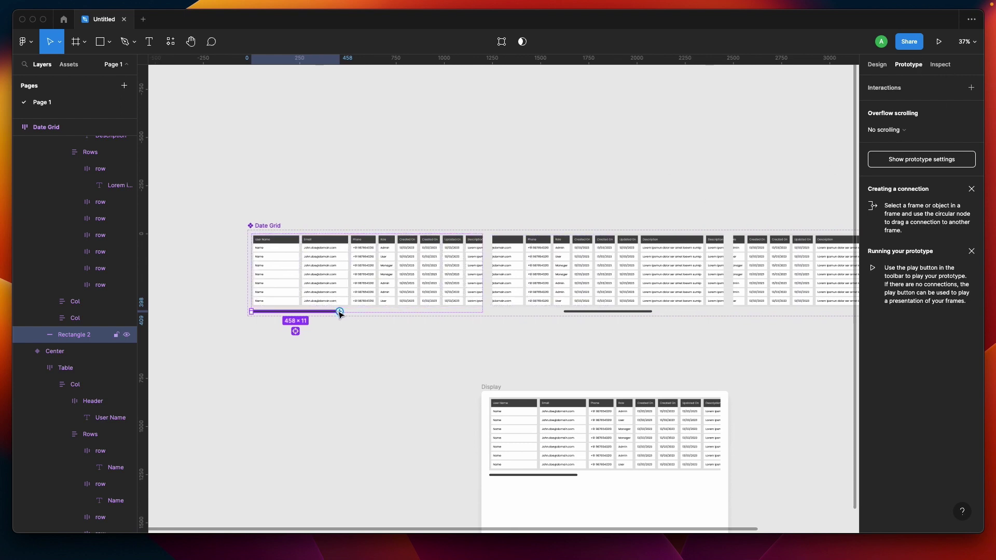
pyautogui.moveTo(339, 311); pyautogui.dragTo(514, 272)
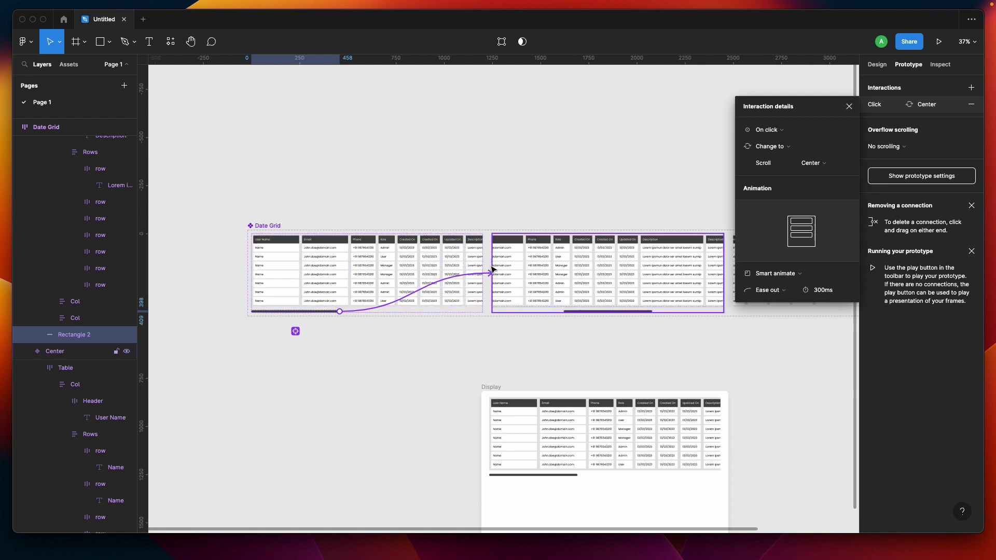
pyautogui.click(774, 133)
pyautogui.click(774, 141)
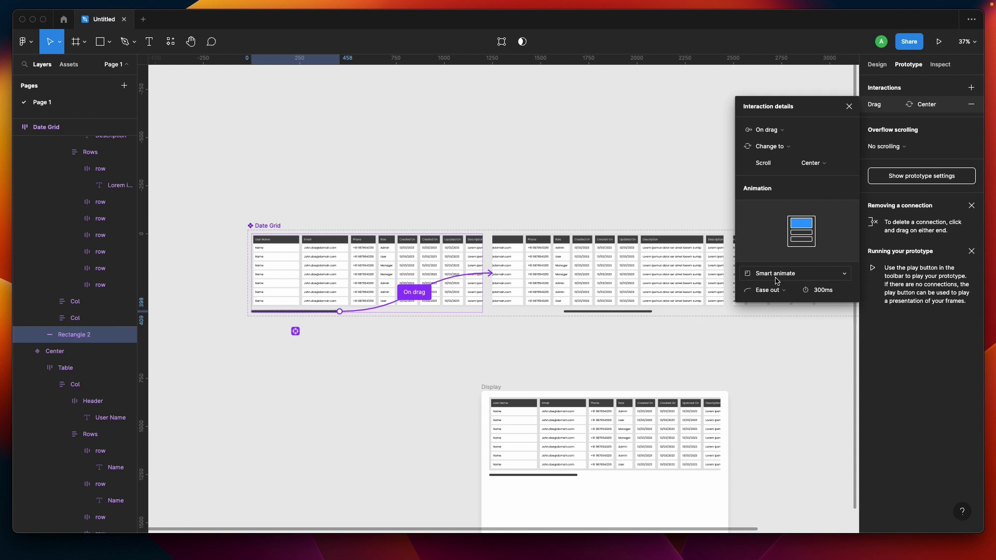
# Step: Keep the interaction's Smart animate easing at Ease out over 300ms
pyautogui.hscroll(5, 473, 309)
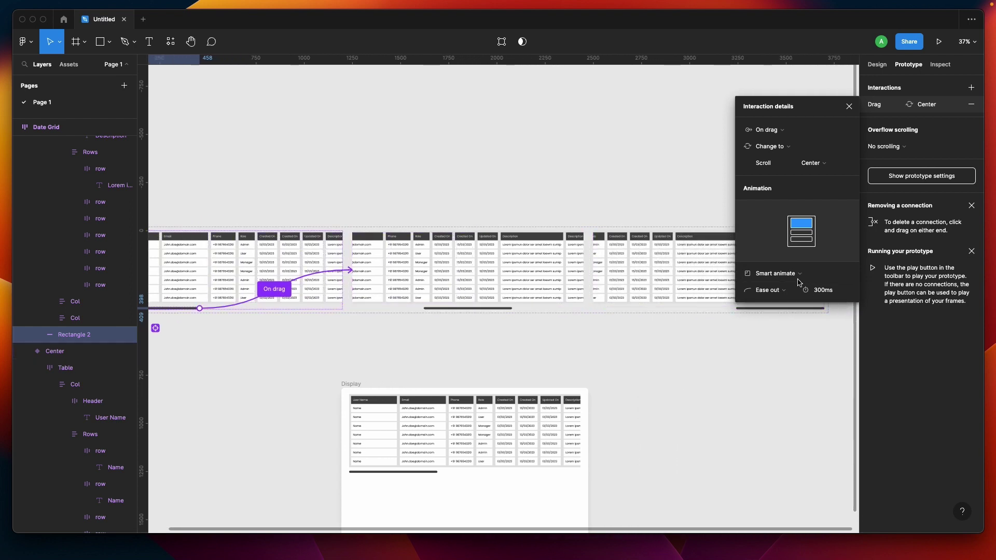
pyautogui.click(769, 290)
pyautogui.click(805, 297)
pyautogui.hscroll(1, 415, 285)
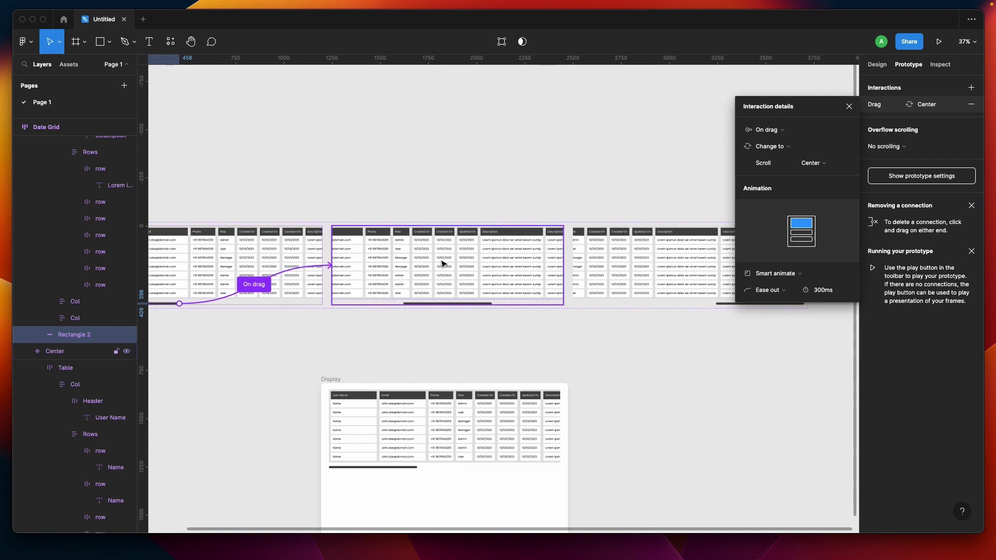
pyautogui.scroll(5, 434, 306)
# Step: Select the Center variant's scrollbar bar
pyautogui.click(432, 307)
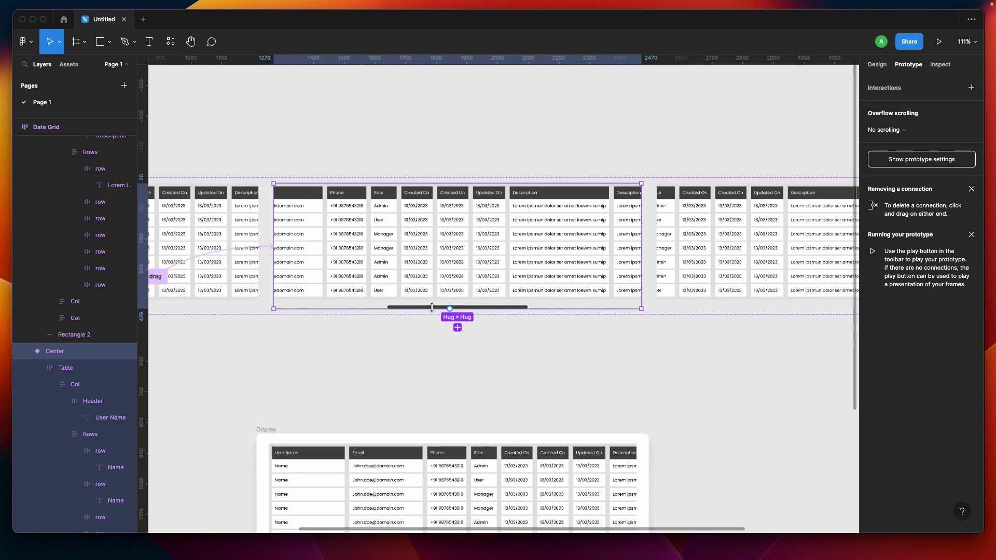
pyautogui.scroll(2, 432, 308)
pyautogui.click(431, 307)
# Step: Link the Center scrollbar back to the Left variant with an On drag trigger
pyautogui.scroll(-8, 434, 308)
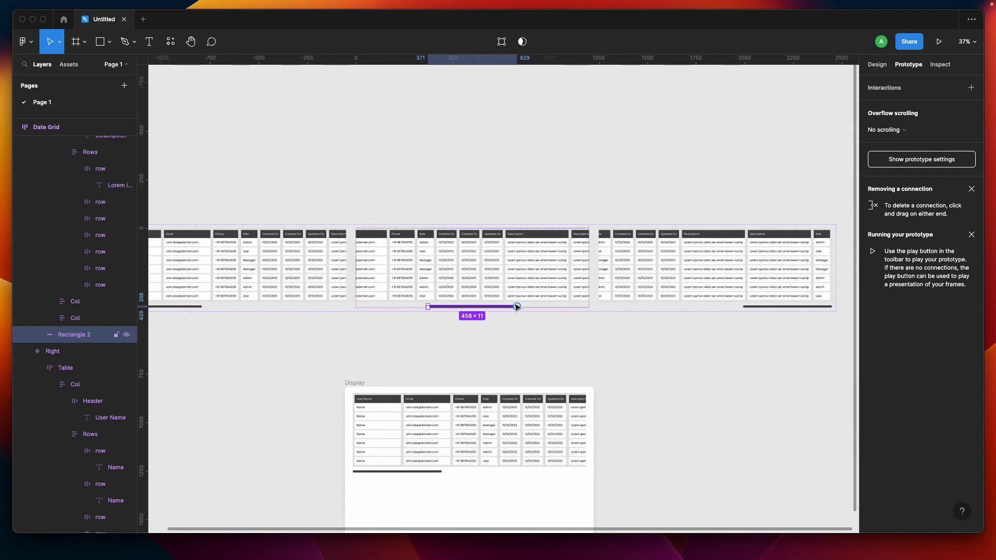
pyautogui.hscroll(-2, 495, 296)
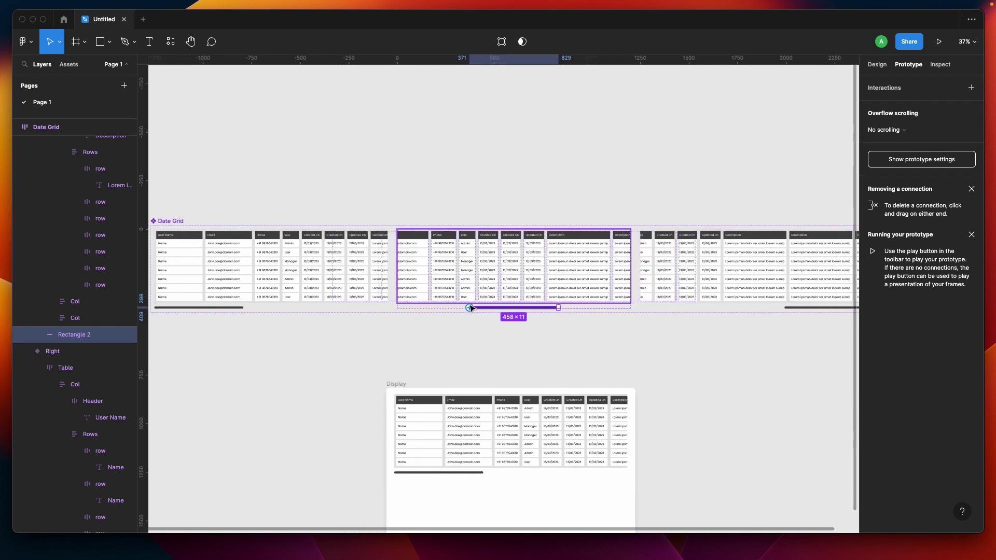
pyautogui.moveTo(470, 308); pyautogui.dragTo(357, 254)
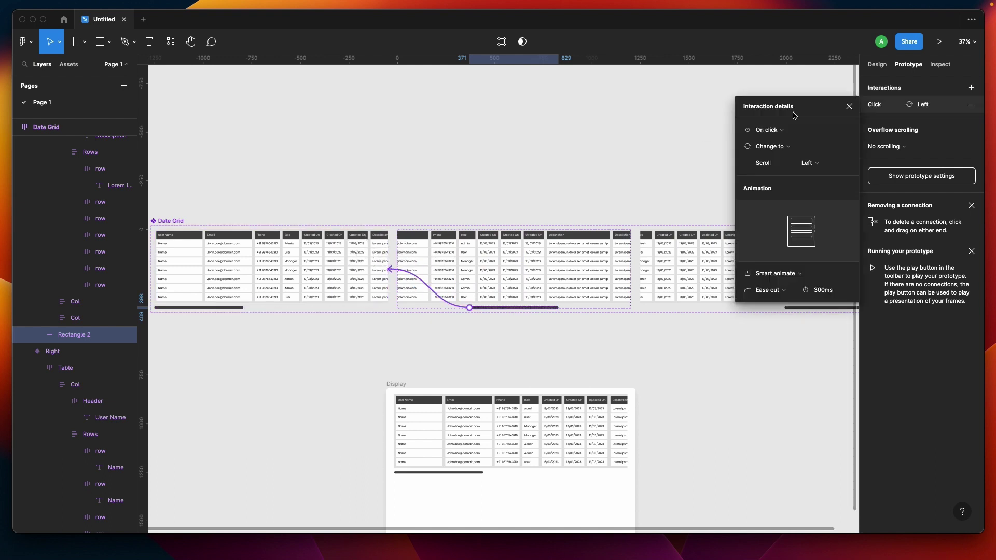
pyautogui.click(788, 135)
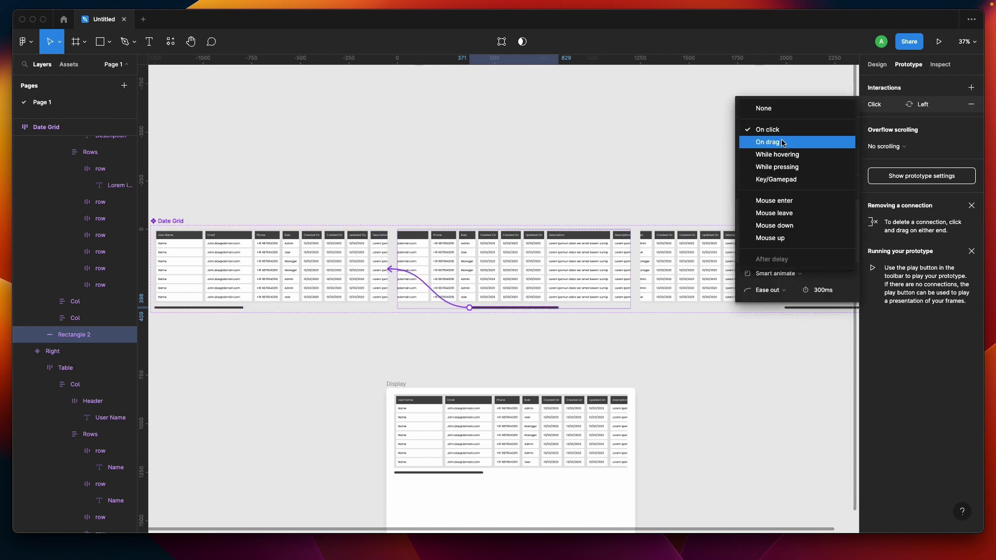
pyautogui.click(773, 140)
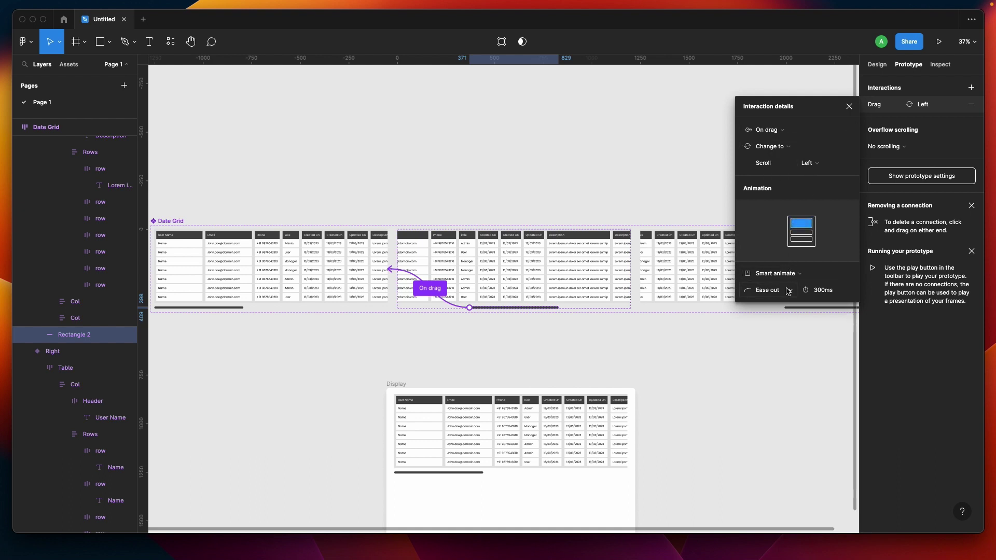
# Step: Connect the middle table's scroll bar to the Right variant, triggered On drag
pyautogui.hscroll(3, 444, 344)
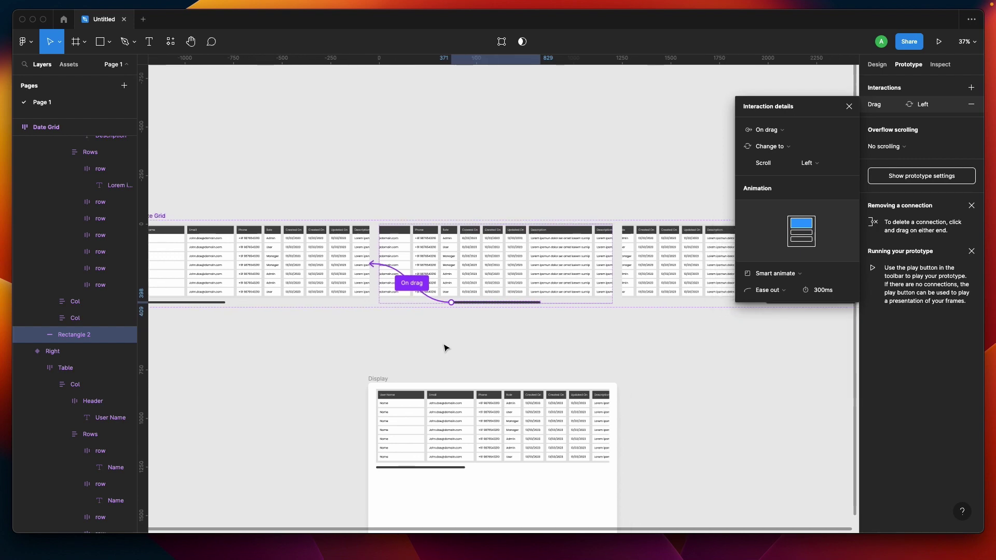
pyautogui.click(471, 303)
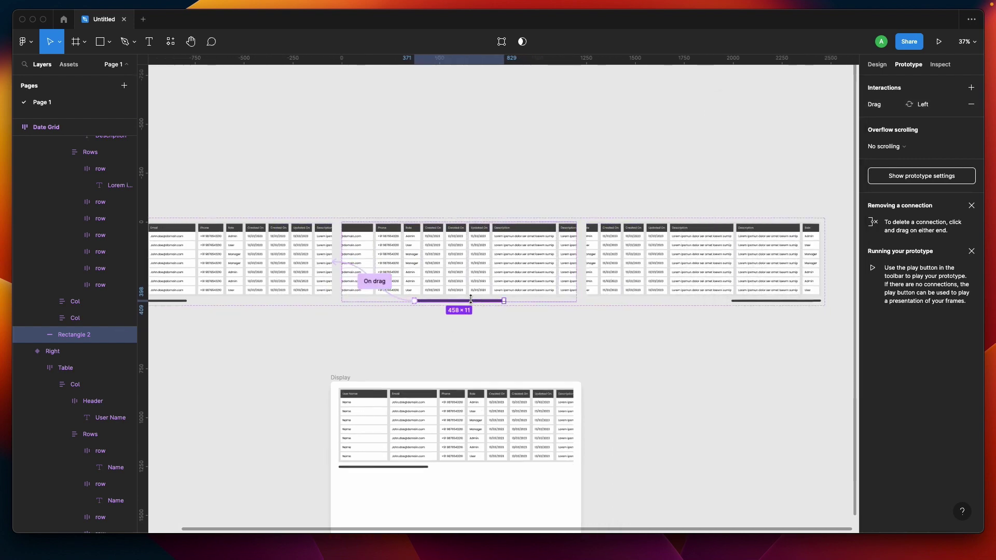
pyautogui.scroll(5, 457, 305)
pyautogui.scroll(-5, 521, 313)
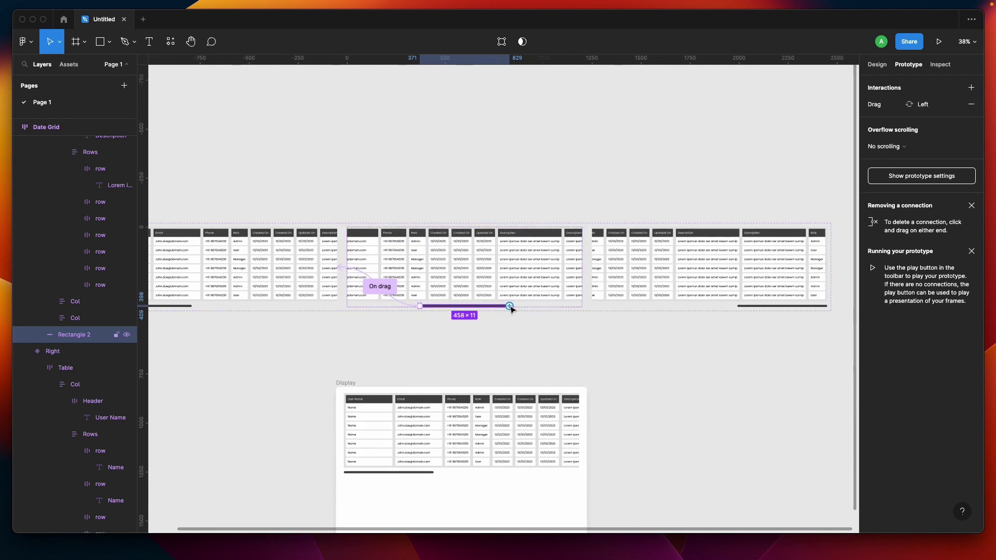
pyautogui.moveTo(511, 305); pyautogui.dragTo(646, 245)
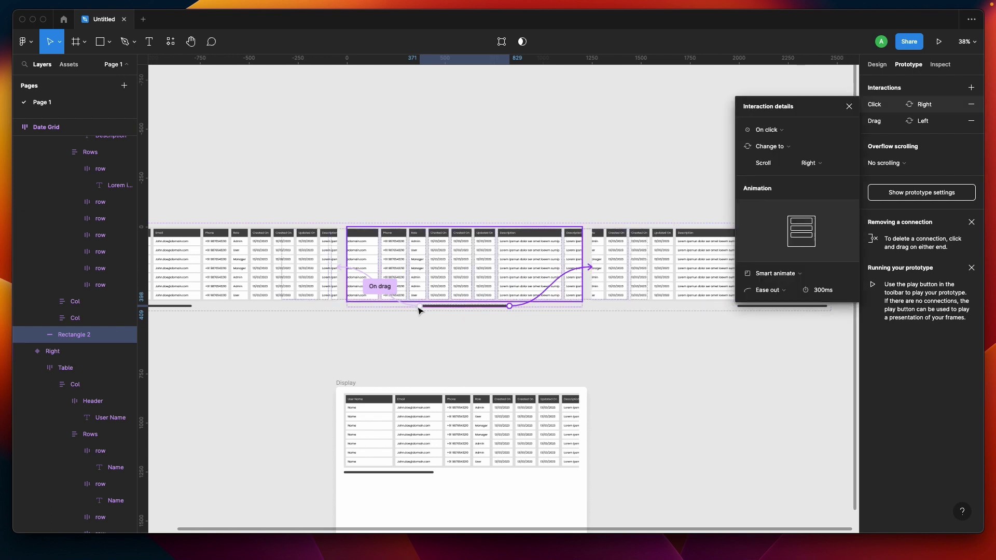
pyautogui.click(781, 130)
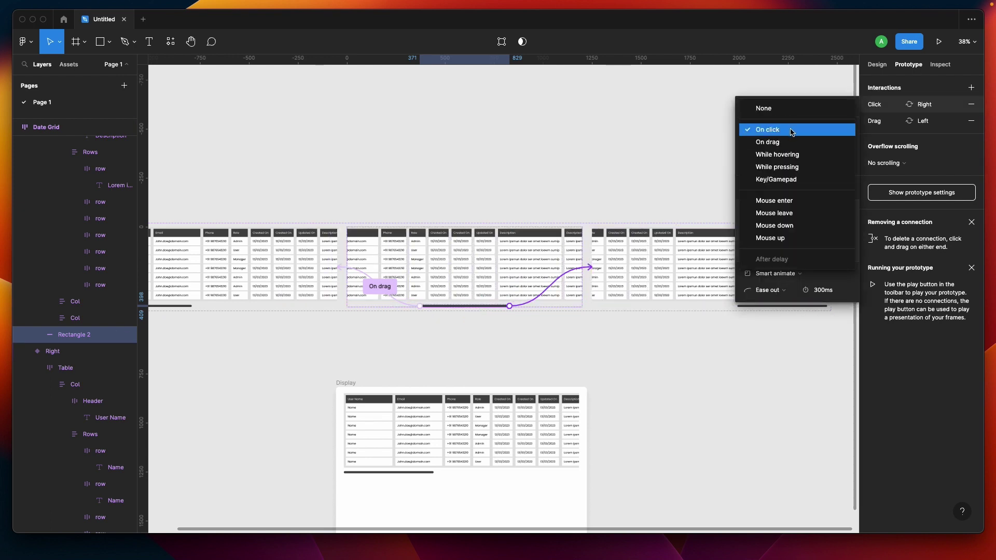
pyautogui.click(789, 147)
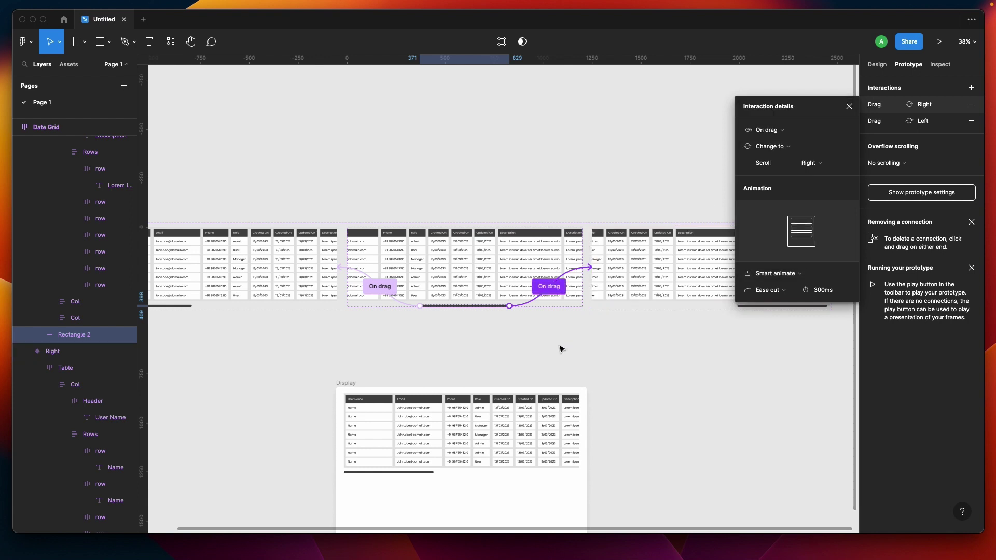
pyautogui.hscroll(3, 560, 347)
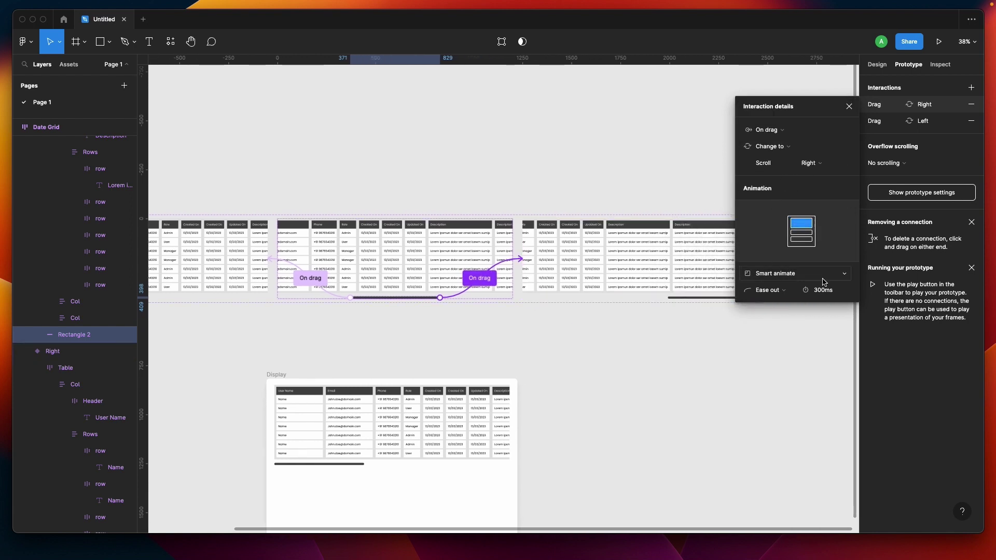
pyautogui.hscroll(3, 535, 341)
pyautogui.hscroll(2, 535, 340)
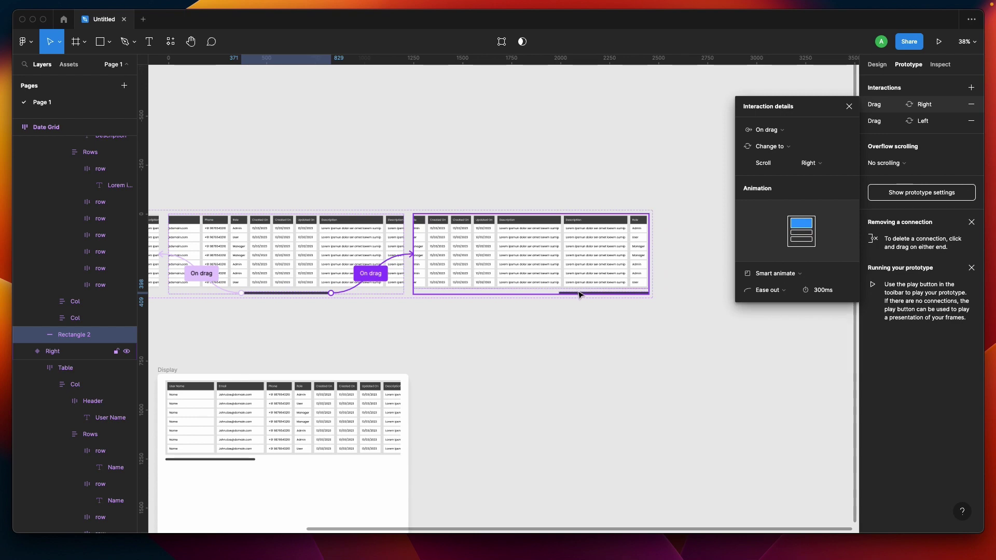
pyautogui.press('Escape')
# Step: Connect the right table's scroll bar to the Center variant On drag, then clear the selection
pyautogui.scroll(5, 579, 294)
pyautogui.click(579, 294)
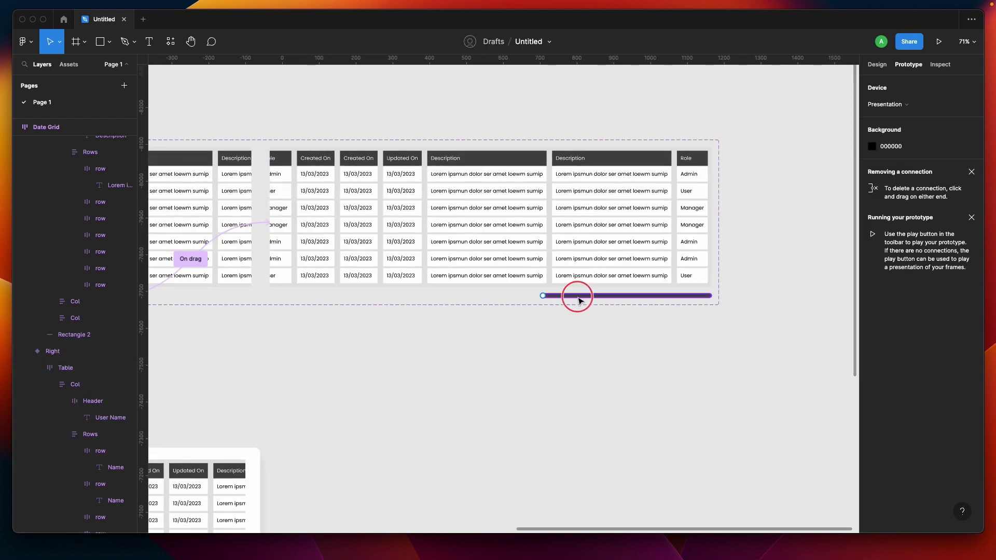
pyautogui.scroll(-6, 579, 295)
pyautogui.hscroll(-2, 579, 301)
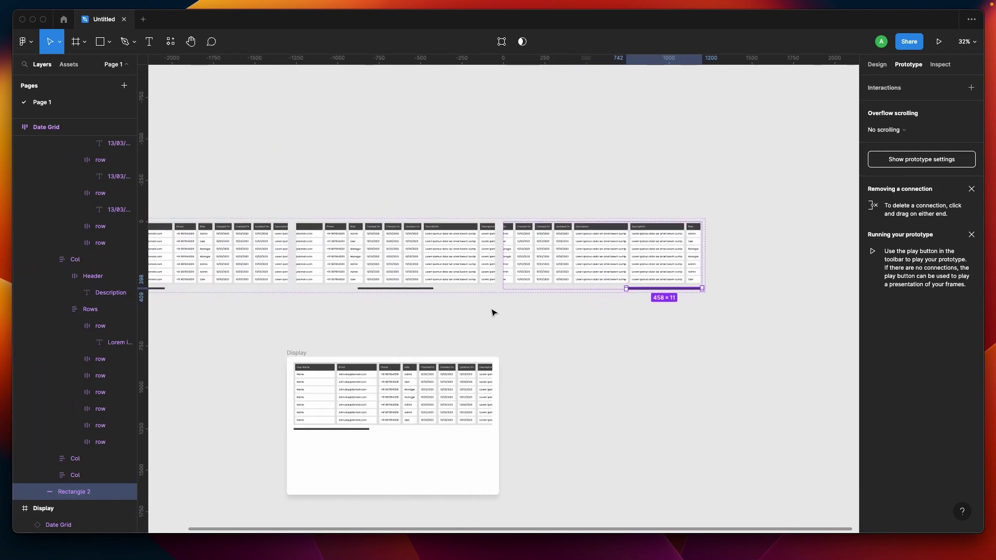
pyautogui.hscroll(-2, 494, 311)
pyautogui.moveTo(646, 285); pyautogui.dragTo(497, 255)
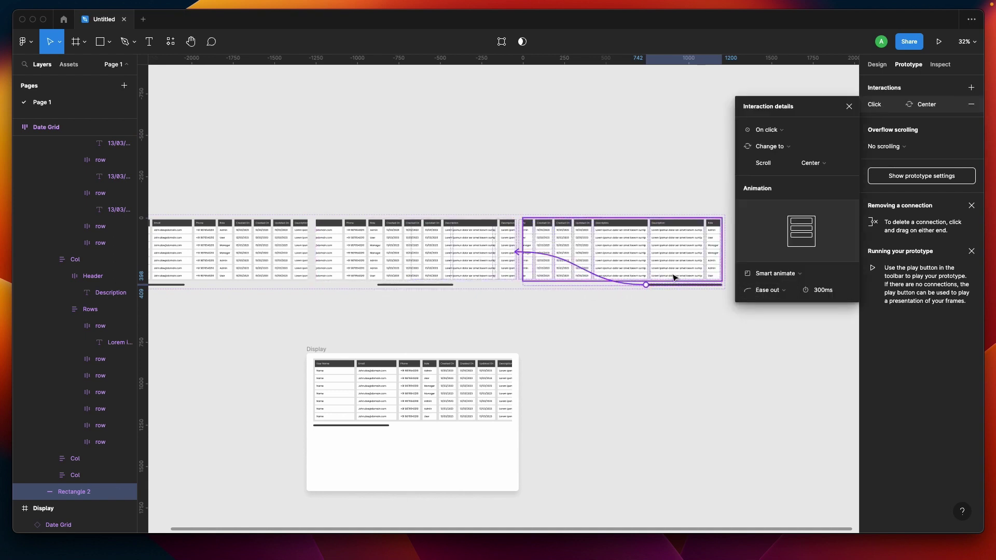
pyautogui.hscroll(-2, 402, 298)
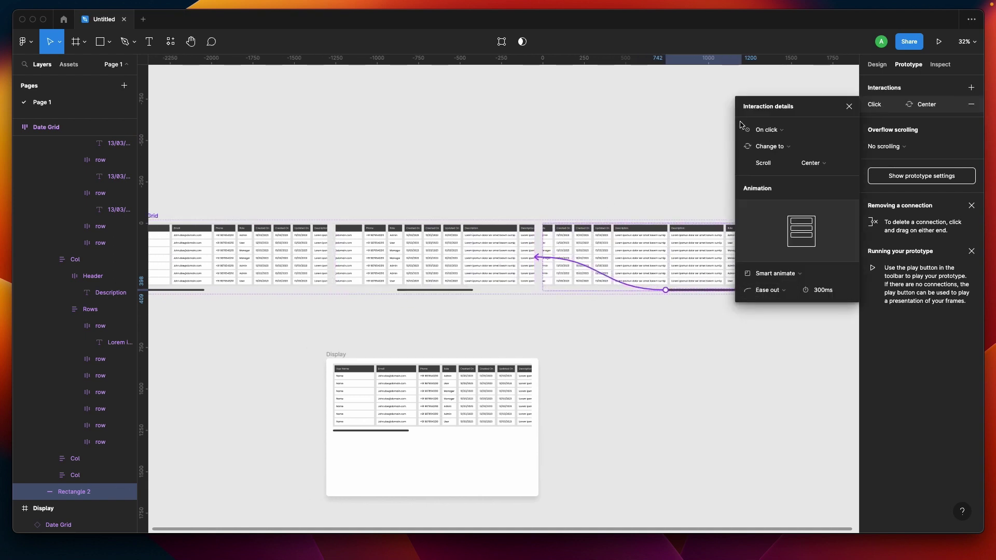
pyautogui.click(768, 130)
pyautogui.click(768, 142)
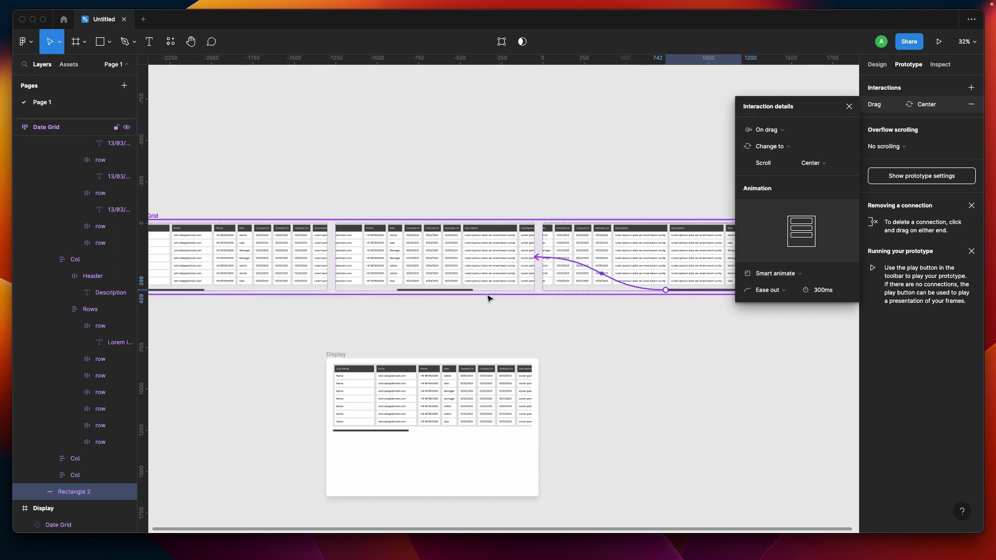
pyautogui.hscroll(-2, 489, 295)
pyautogui.click(346, 335)
pyautogui.hscroll(-3, 346, 335)
pyautogui.scroll(1, 346, 335)
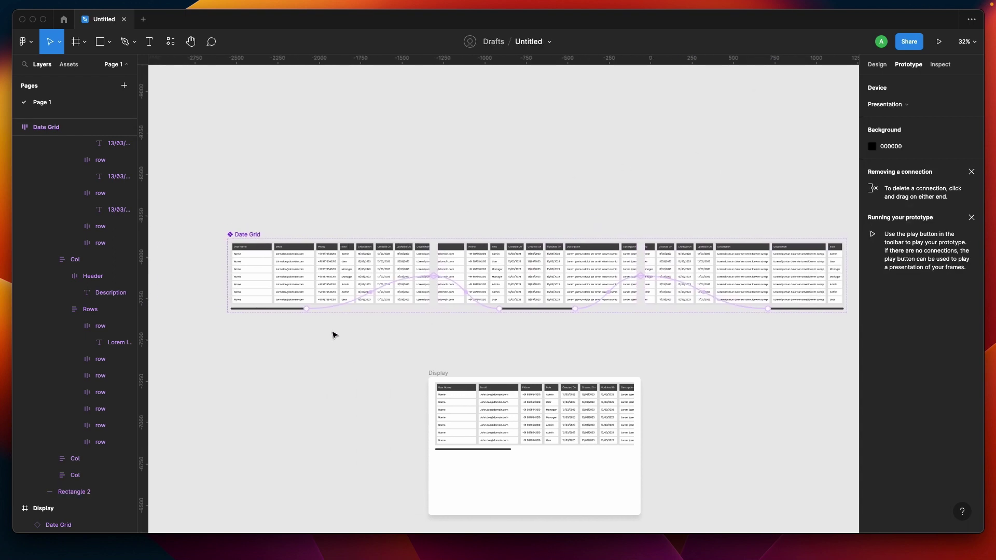
# Step: Add a '1' text label above the first table at font size 74
pyautogui.press('t')
pyautogui.click(275, 208)
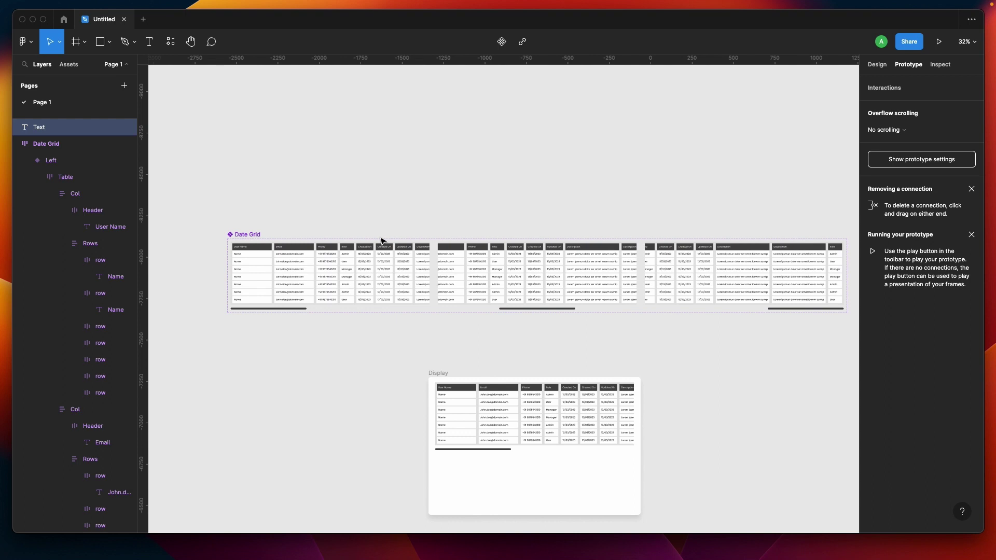
pyautogui.click(876, 65)
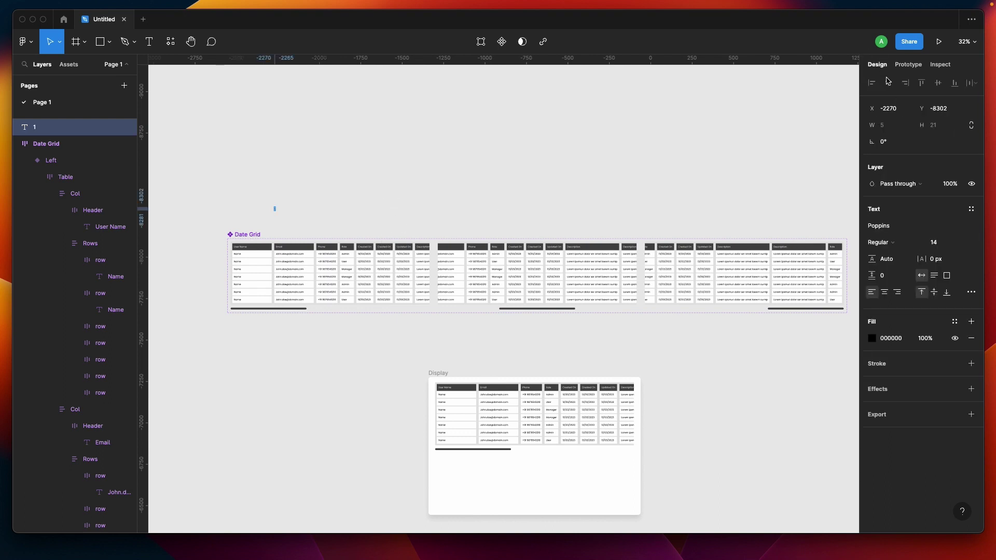
pyautogui.click(945, 248)
pyautogui.hotkey('shift', 'Up')
pyautogui.hotkey('shift', 'Up')
pyautogui.hotkey('shift', 'Up')
pyautogui.hotkey('shift', 'Up')
pyautogui.hotkey('shift', 'Up')
pyautogui.hotkey('shift', 'Up')
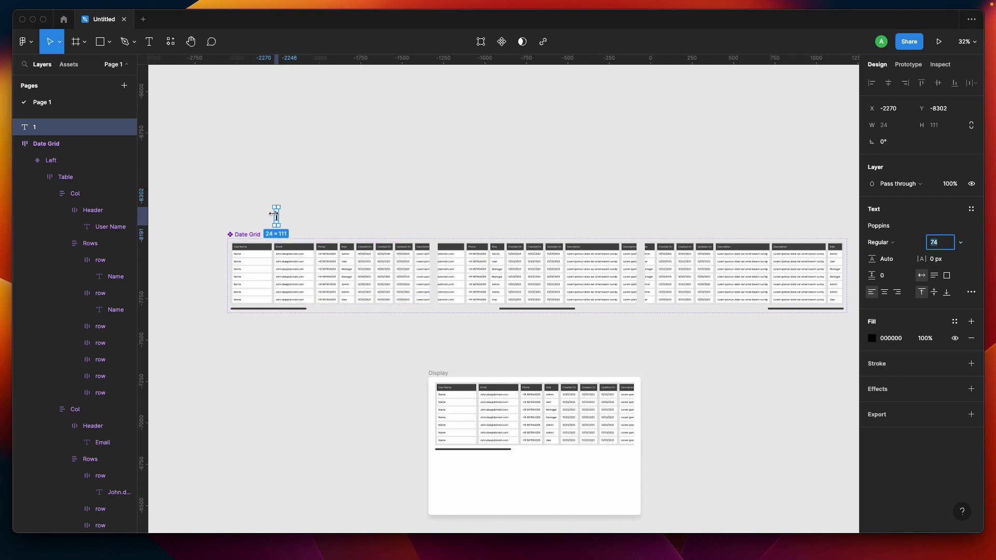
# Step: Duplicate the label above the middle and right tables, changing them to '2' and '3'
pyautogui.moveTo(275, 214); pyautogui.dragTo(543, 218)
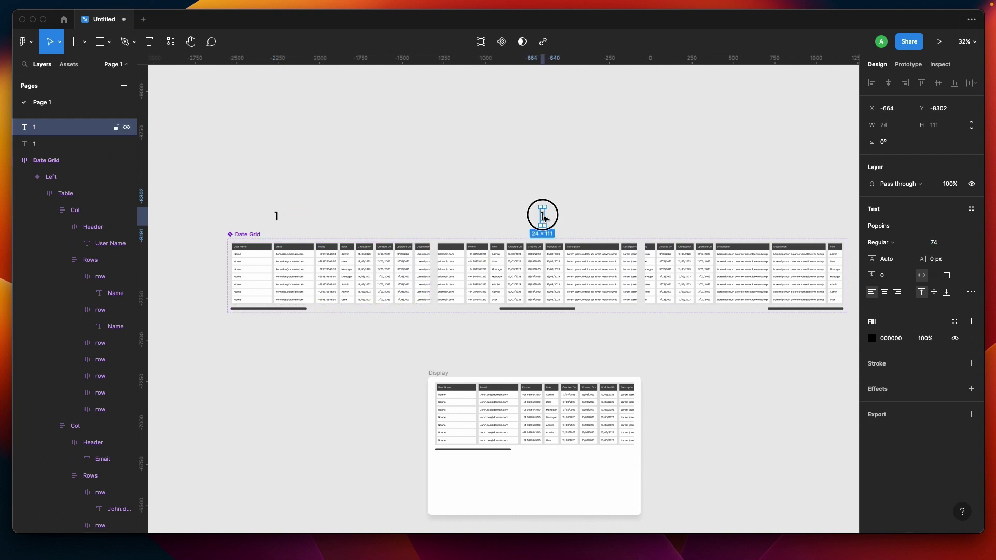
pyautogui.doubleClick(543, 217)
pyautogui.write('2')
pyautogui.press('Escape')
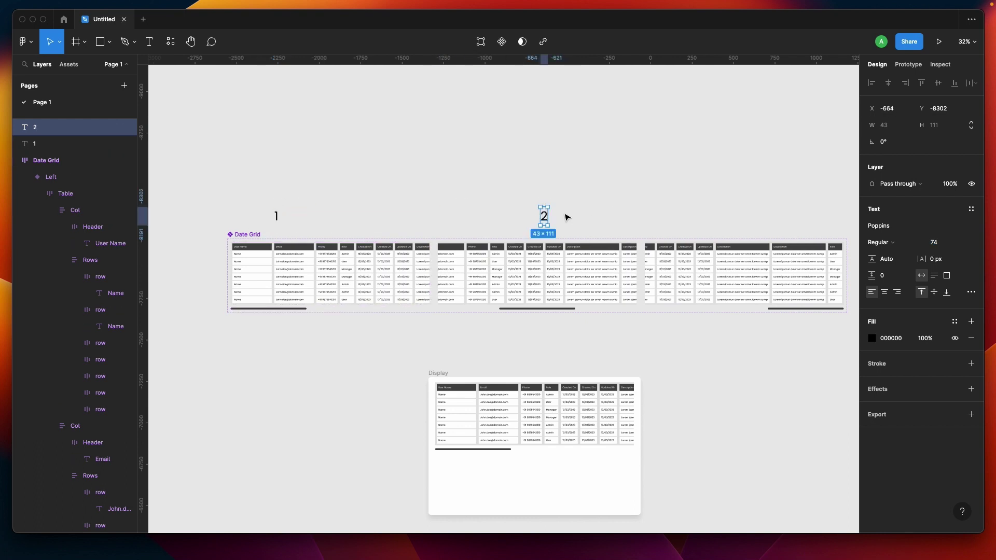
pyautogui.moveTo(544, 215); pyautogui.dragTo(774, 211)
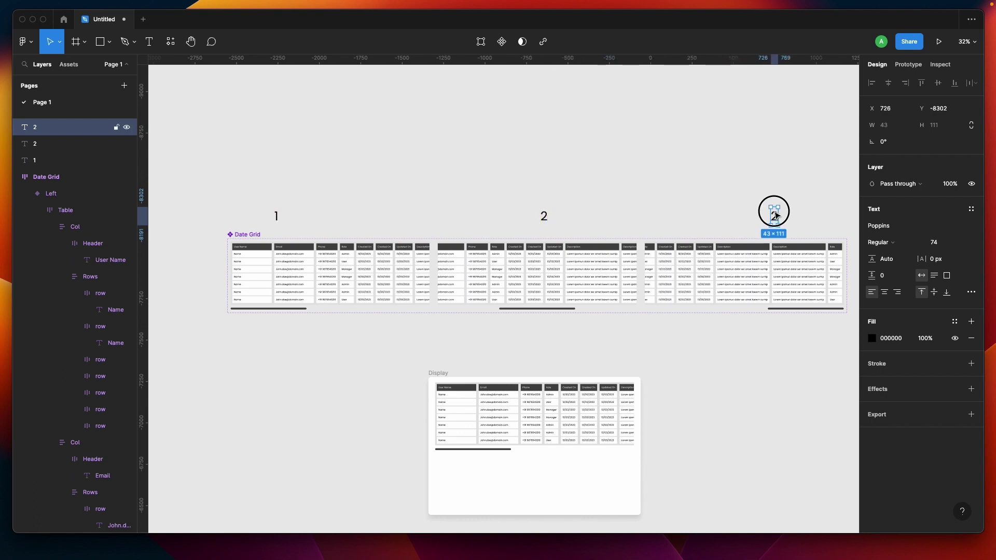
pyautogui.doubleClick(774, 214)
pyautogui.write('3')
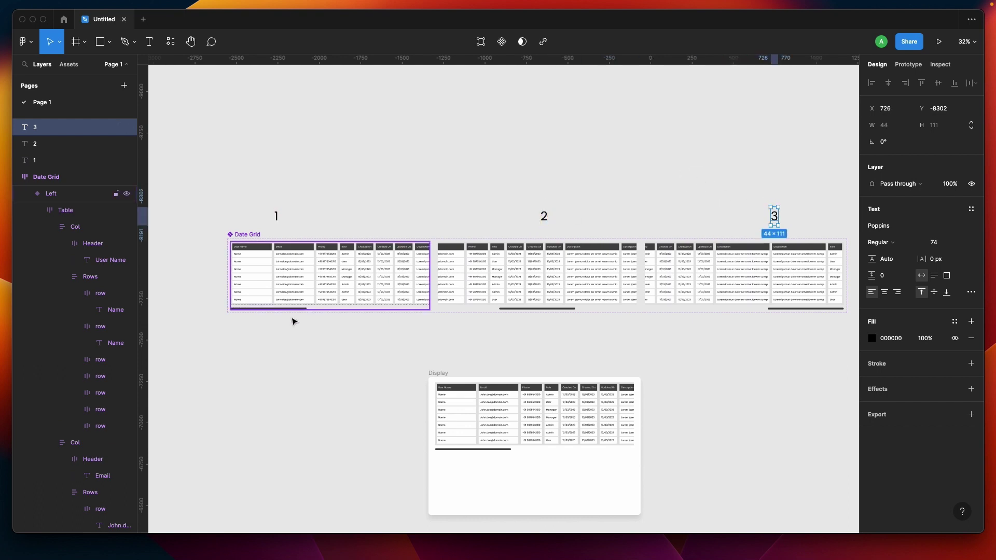
pyautogui.click(300, 380)
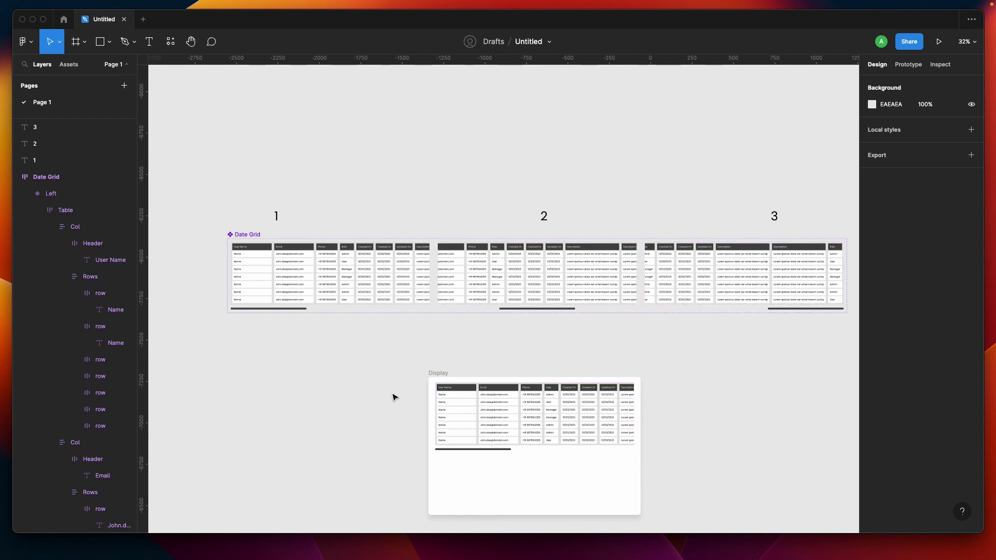
pyautogui.scroll(-3, 393, 396)
# Step: Select the Display frame with the Date Grid instance for presenting
pyautogui.click(420, 345)
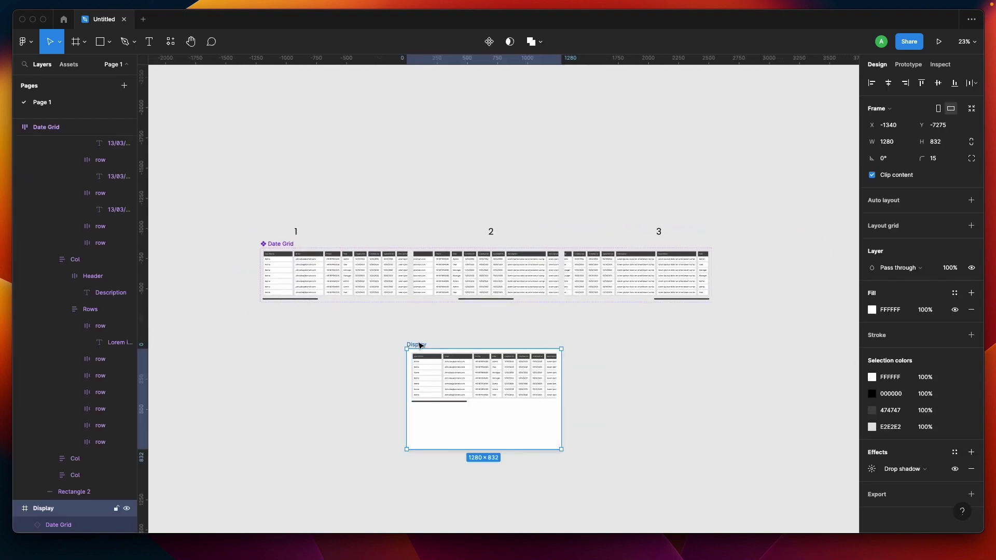
pyautogui.scroll(-3, 467, 423)
pyautogui.hscroll(-2, 467, 422)
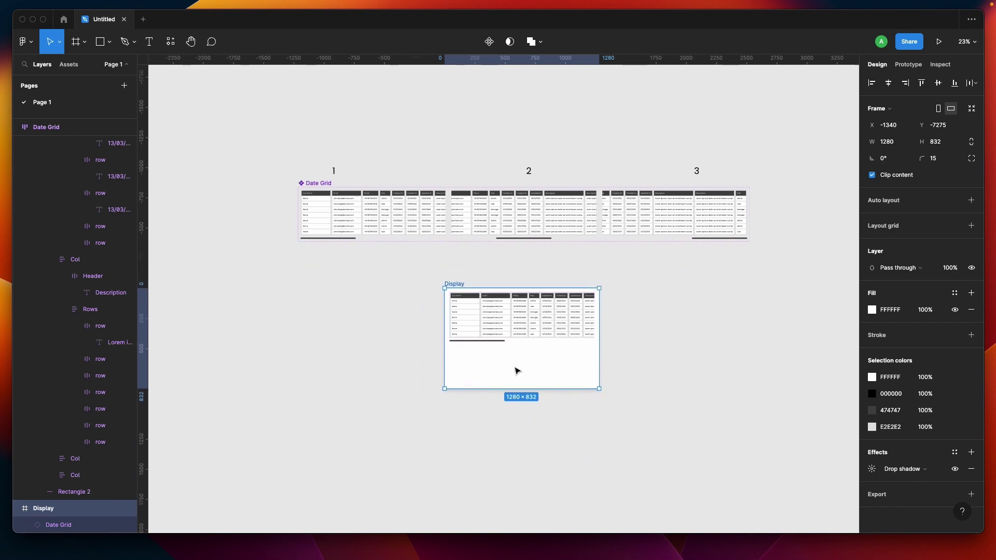
pyautogui.scroll(3, 536, 320)
pyautogui.click(525, 325)
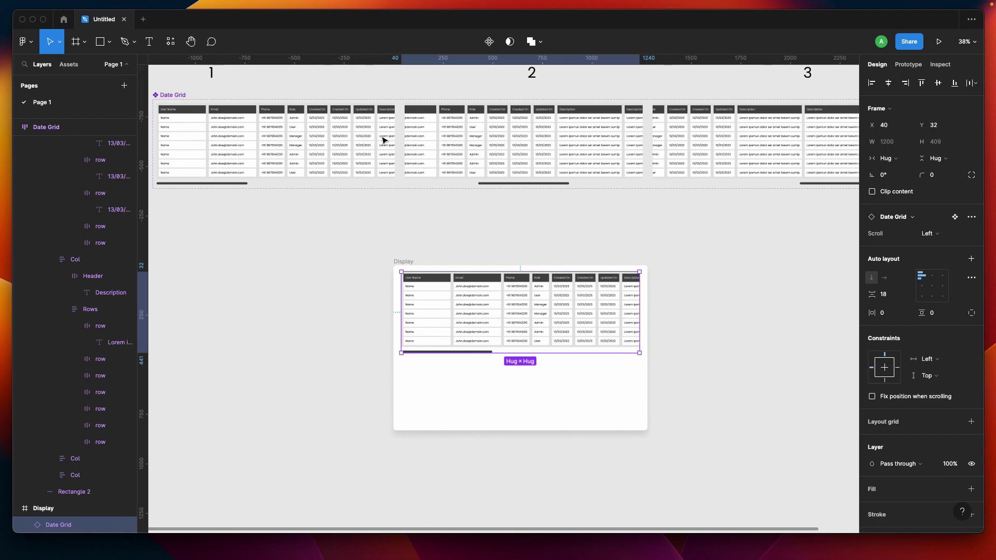
pyautogui.click(404, 260)
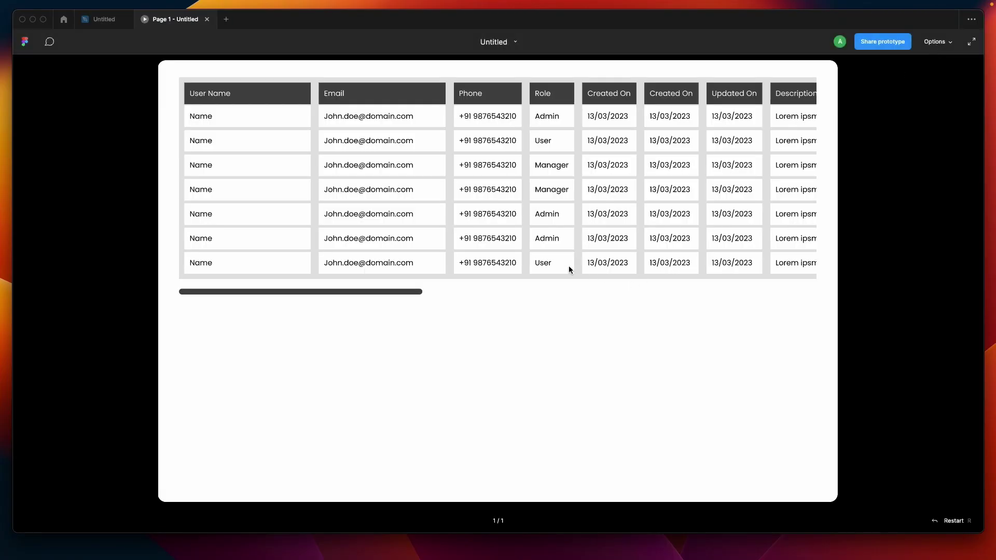
# Step: In the prototype, drag the scroll bar right and back left to slide the table's columns
pyautogui.moveTo(365, 292); pyautogui.dragTo(729, 300)
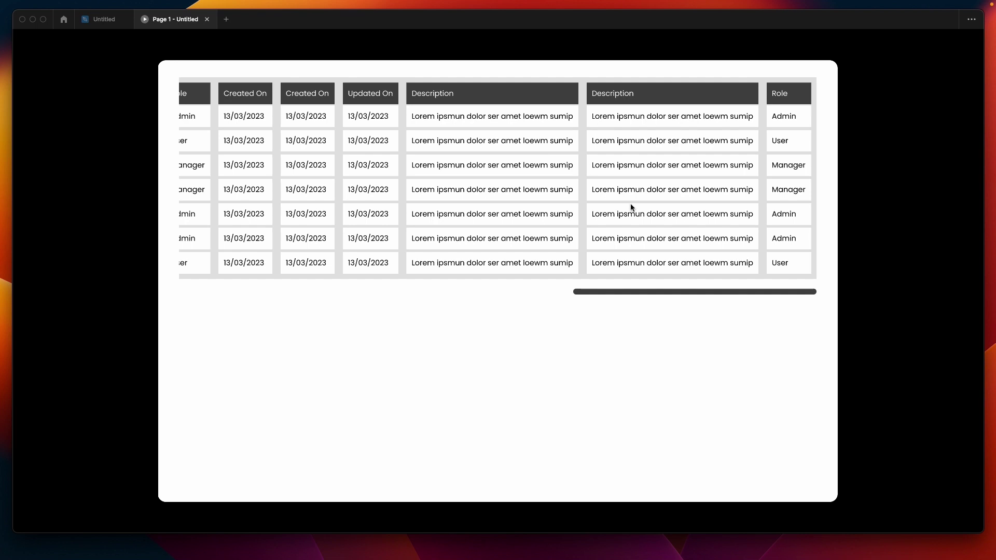
pyautogui.moveTo(704, 294); pyautogui.dragTo(367, 280)
pyautogui.moveTo(300, 293); pyautogui.dragTo(322, 295)
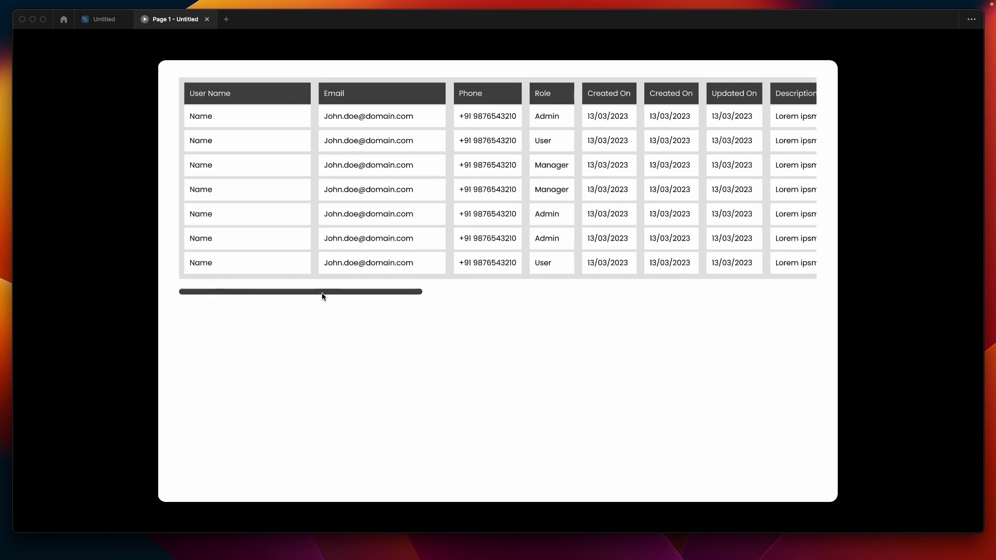